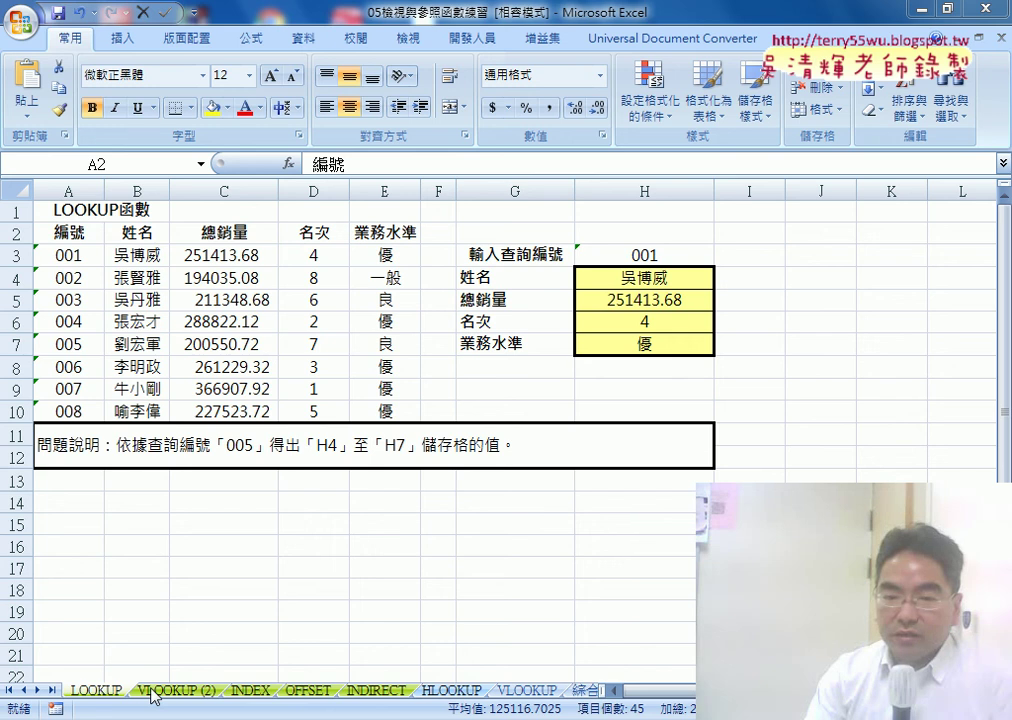
Select the entire sales table A2:E10 on the LOOKUP sheet with Ctrl+A.
key(ctrl+a)
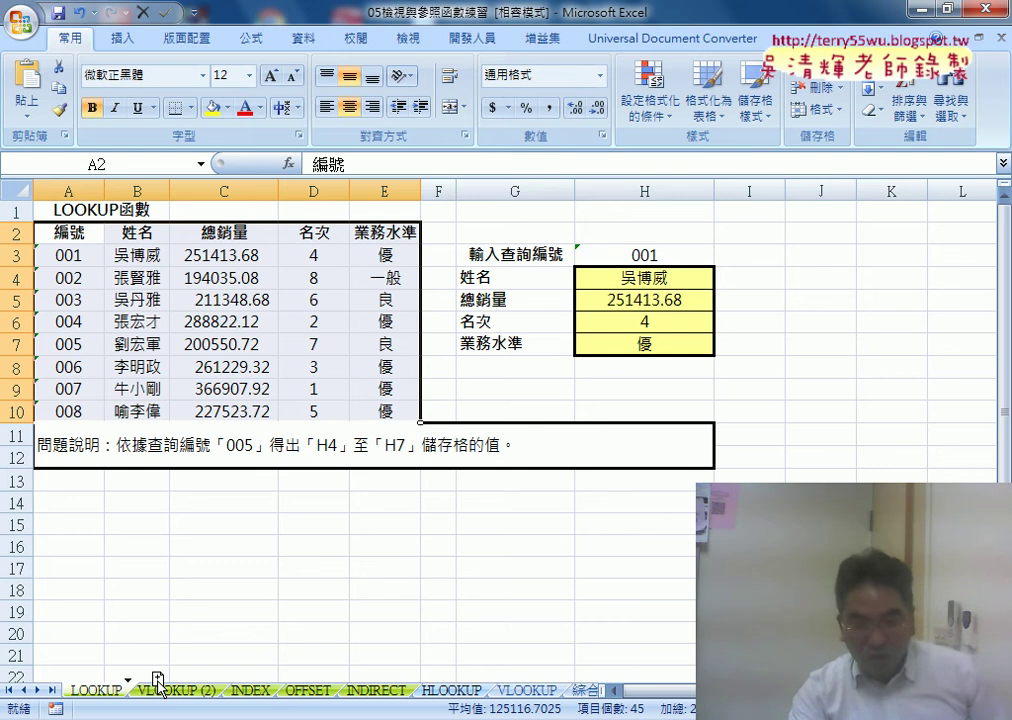
Duplicate the LOOKUP sheet as LOOKUP (2) and review H4's =LOOKUP(H3,A3:A10,B3:B10) formula.
drag(157, 683, 158, 684)
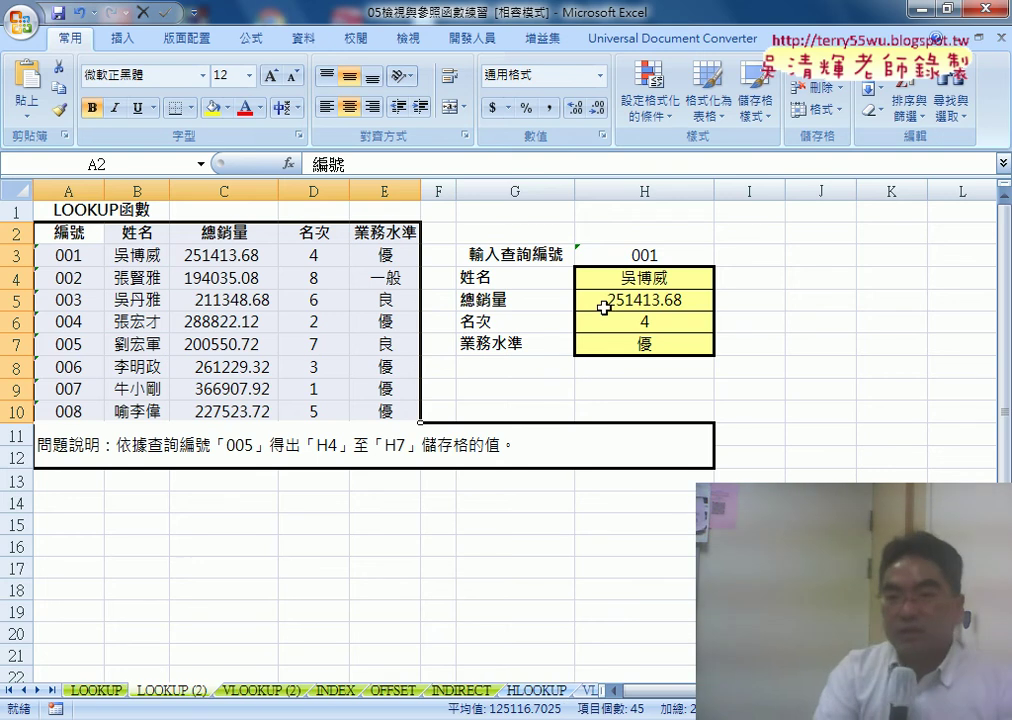
click(649, 280)
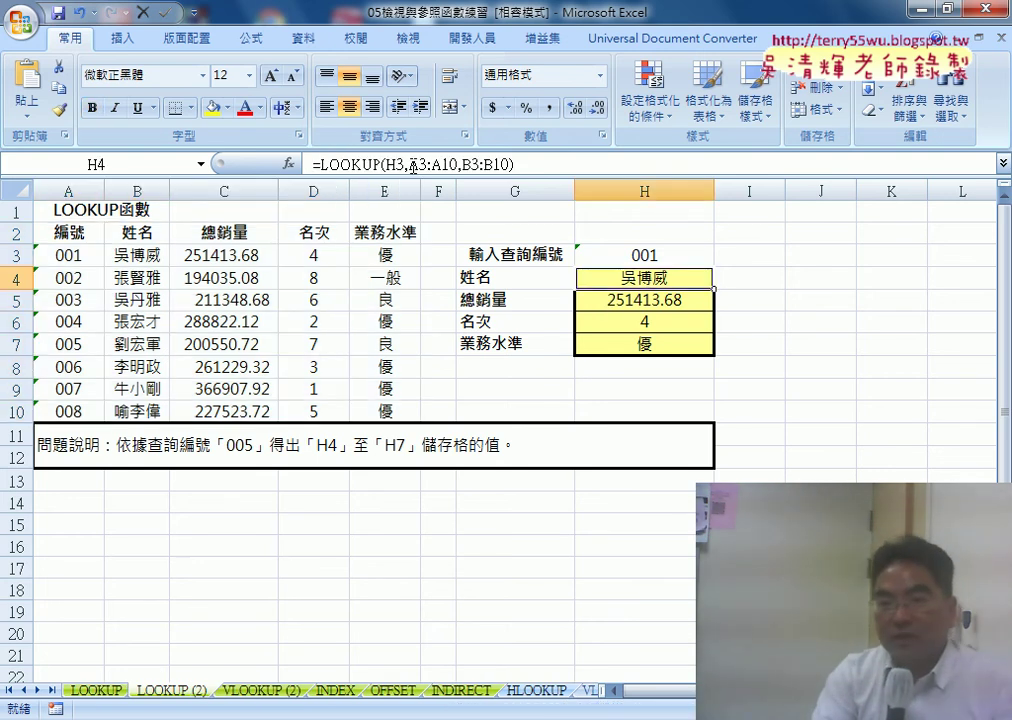
drag(410, 165, 453, 165)
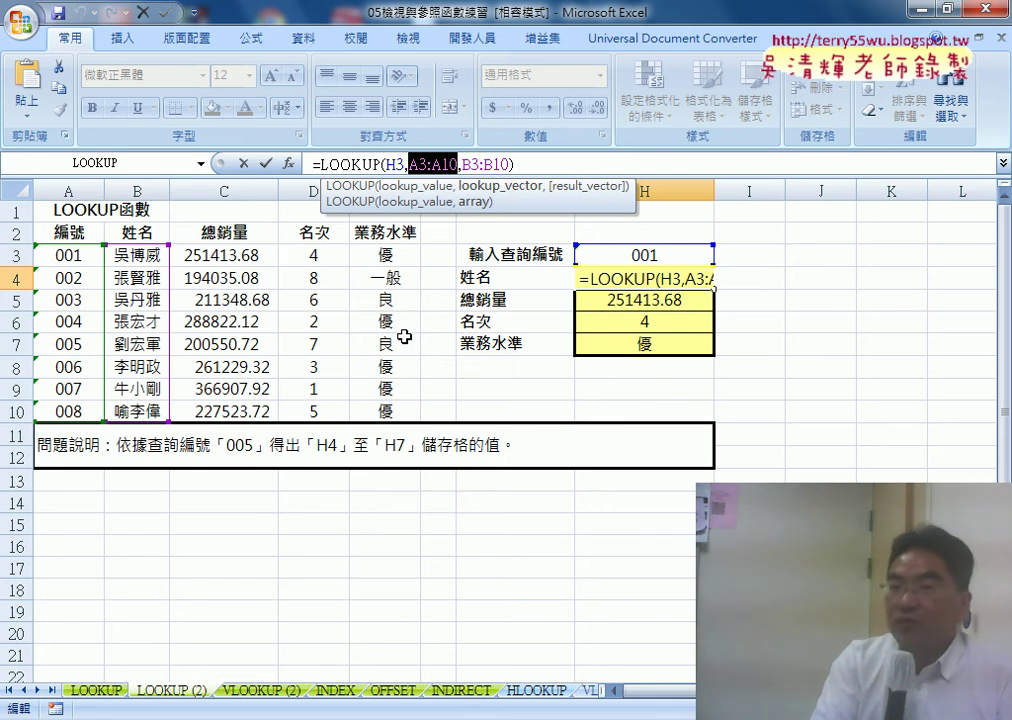
click(242, 164)
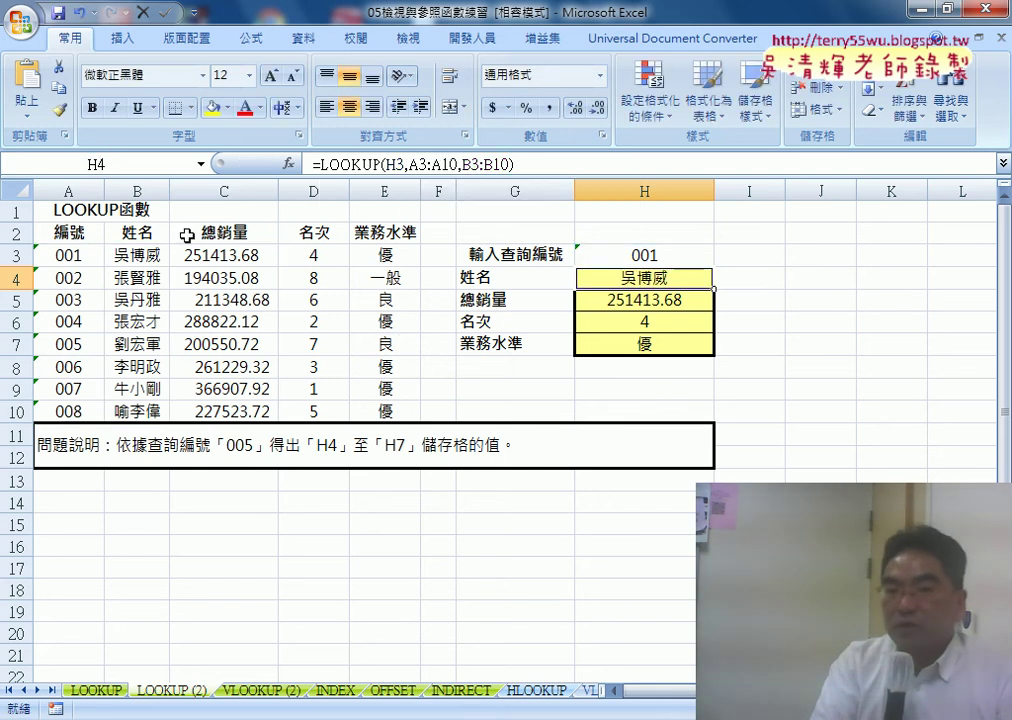
click(78, 233)
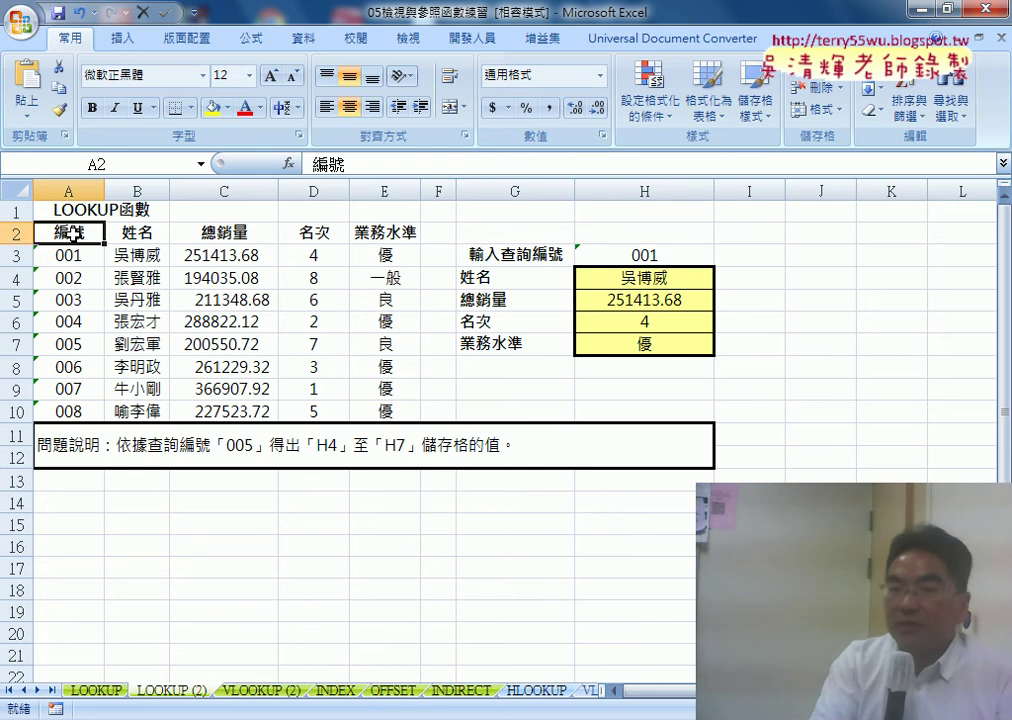
On LOOKUP (2), select the IDs A3:A10, then the full table A2:E10 with headings.
drag(74, 255, 74, 410)
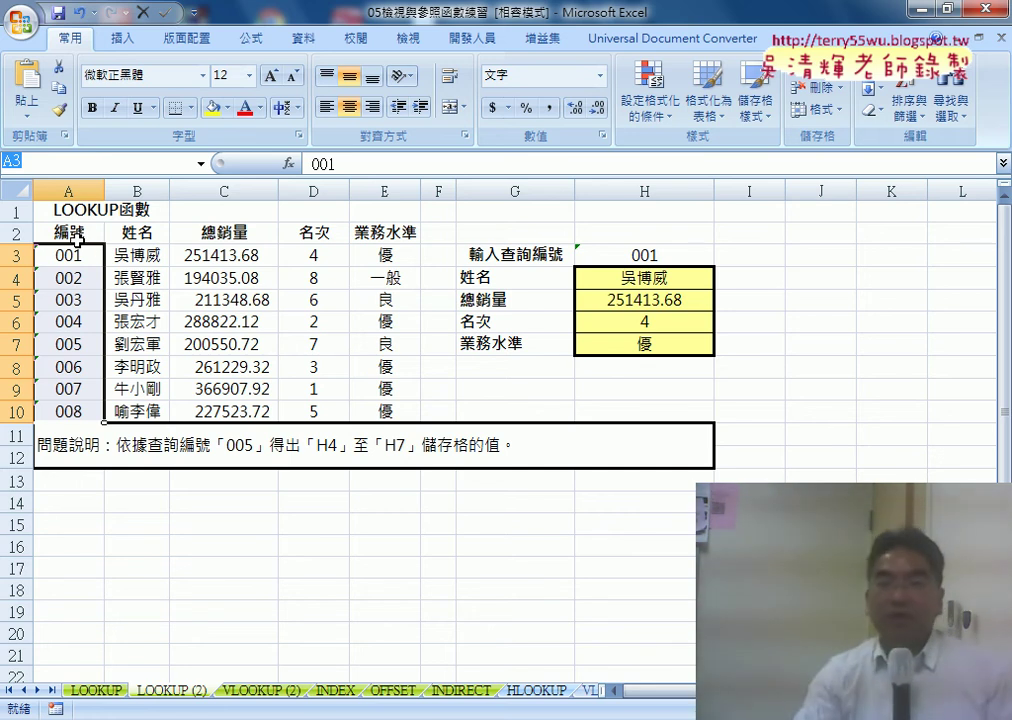
mouse_move(73, 229)
mouse_down()
mouse_move(387, 397)
mouse_move(385, 410)
mouse_up()
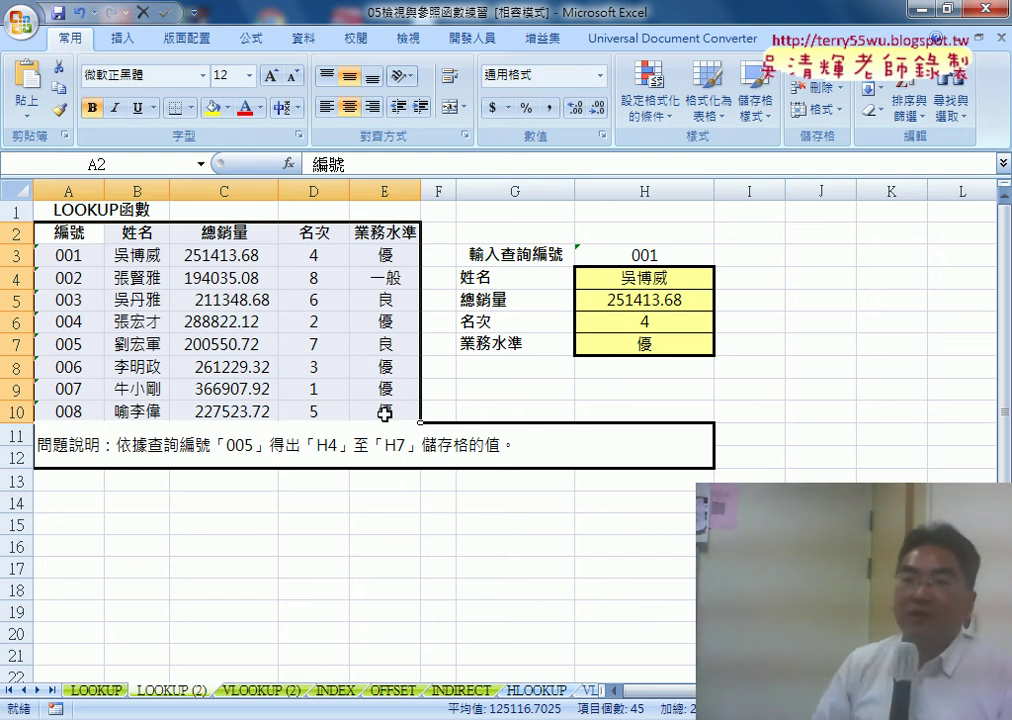
Create names from Selection using the top-row headings only, with Left column unchecked.
click(263, 39)
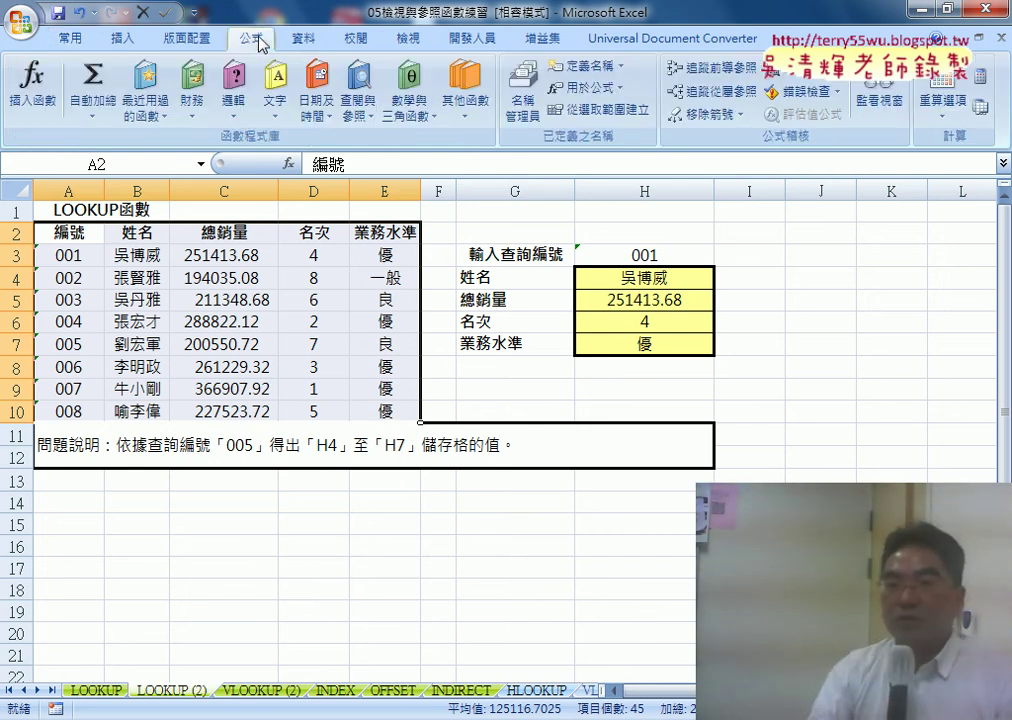
click(601, 112)
drag(637, 418, 503, 190)
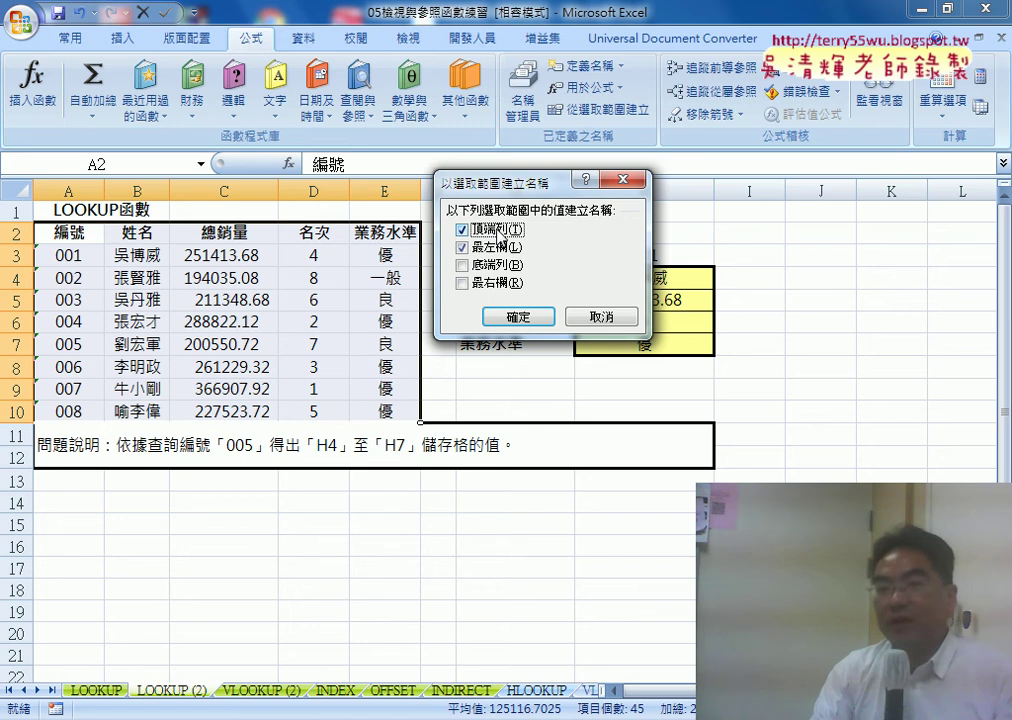
click(468, 248)
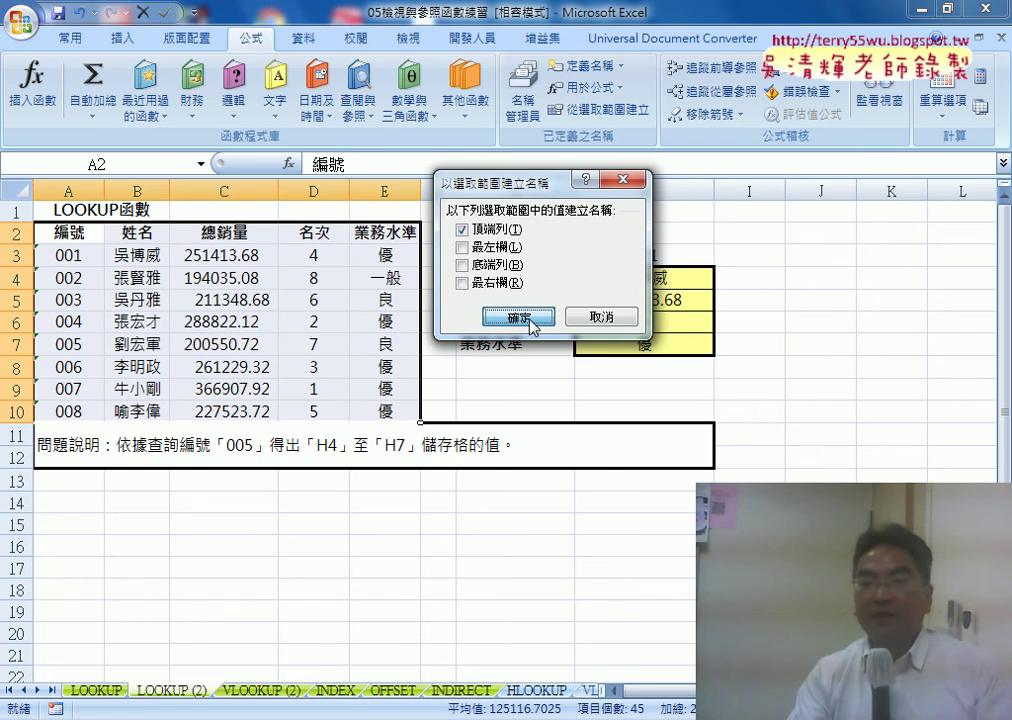
click(520, 318)
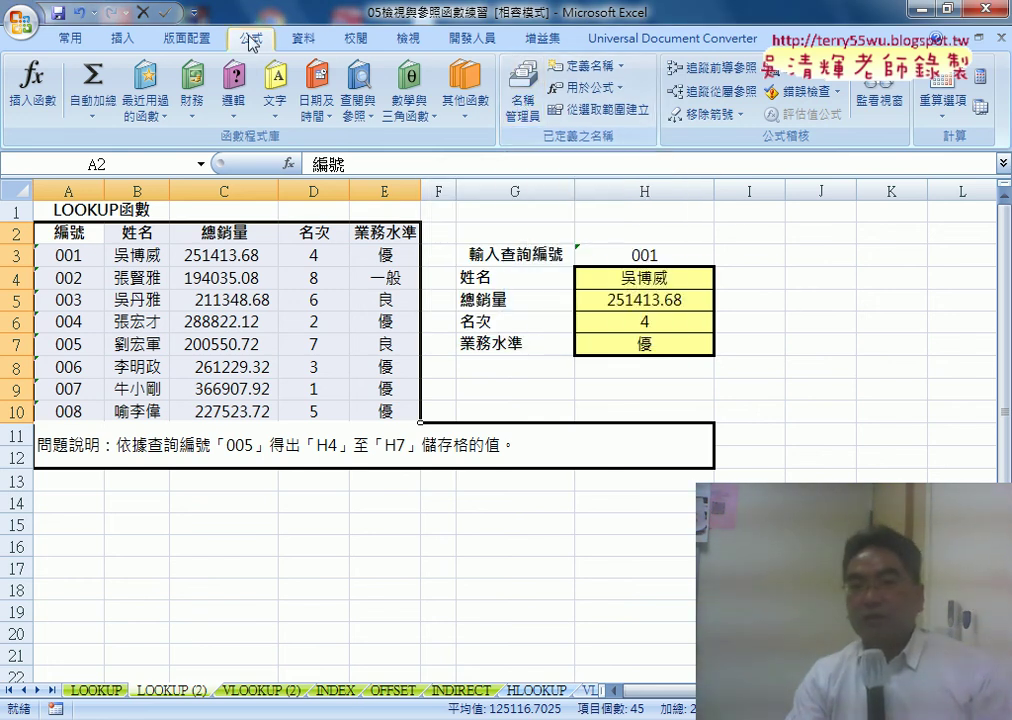
click(527, 110)
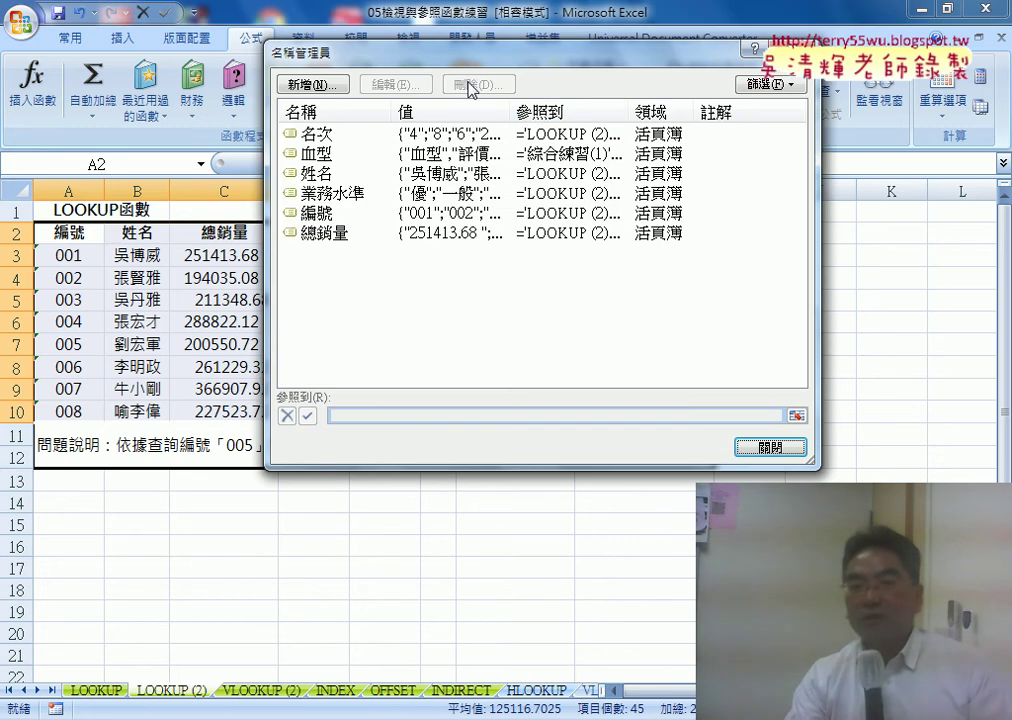
drag(350, 52, 565, 98)
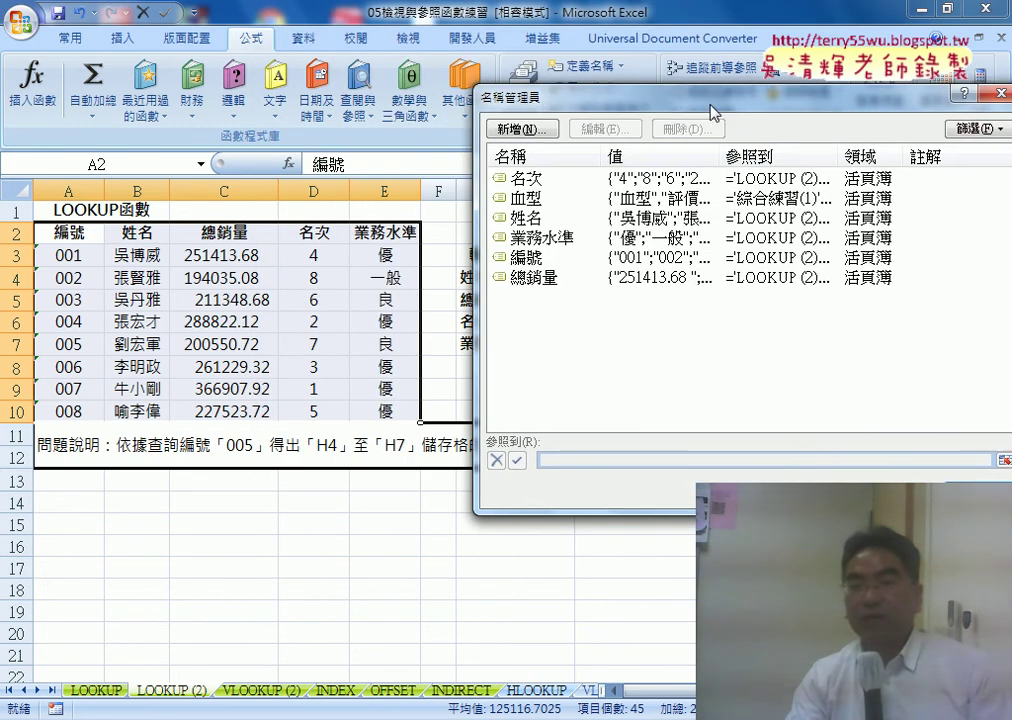
click(537, 262)
click(693, 463)
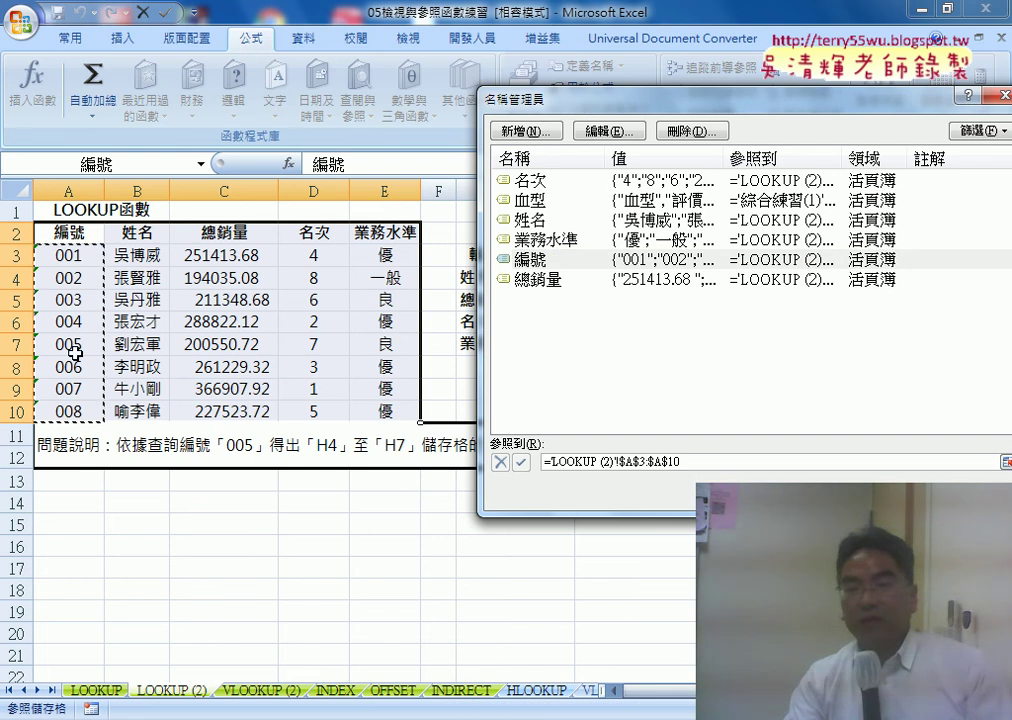
click(538, 222)
click(681, 460)
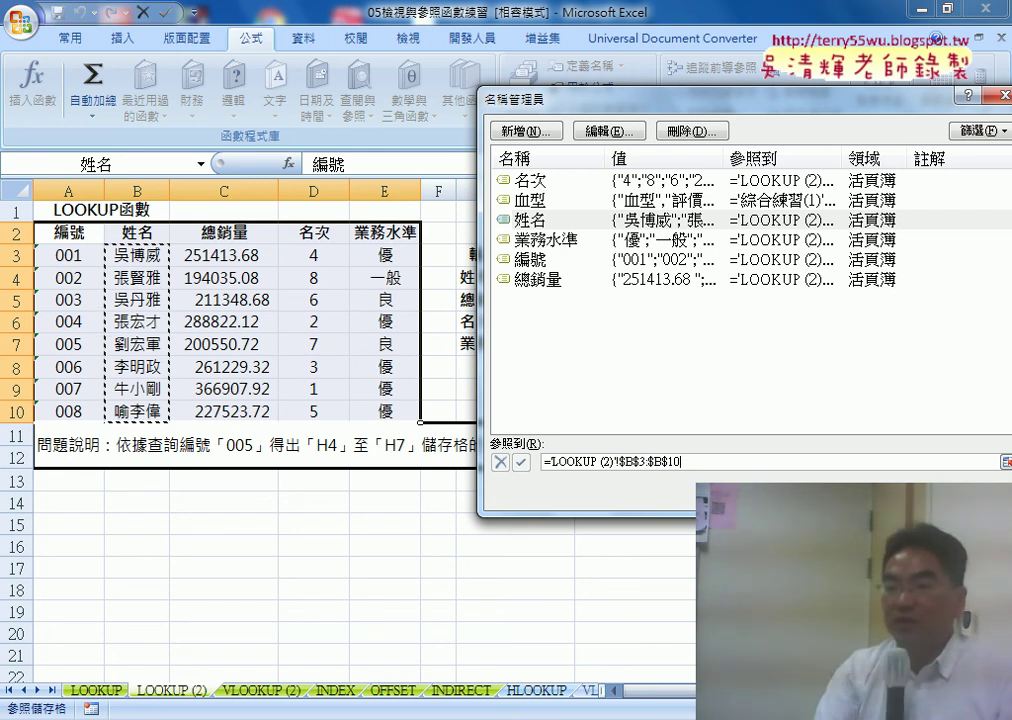
key(Escape)
key(Escape)
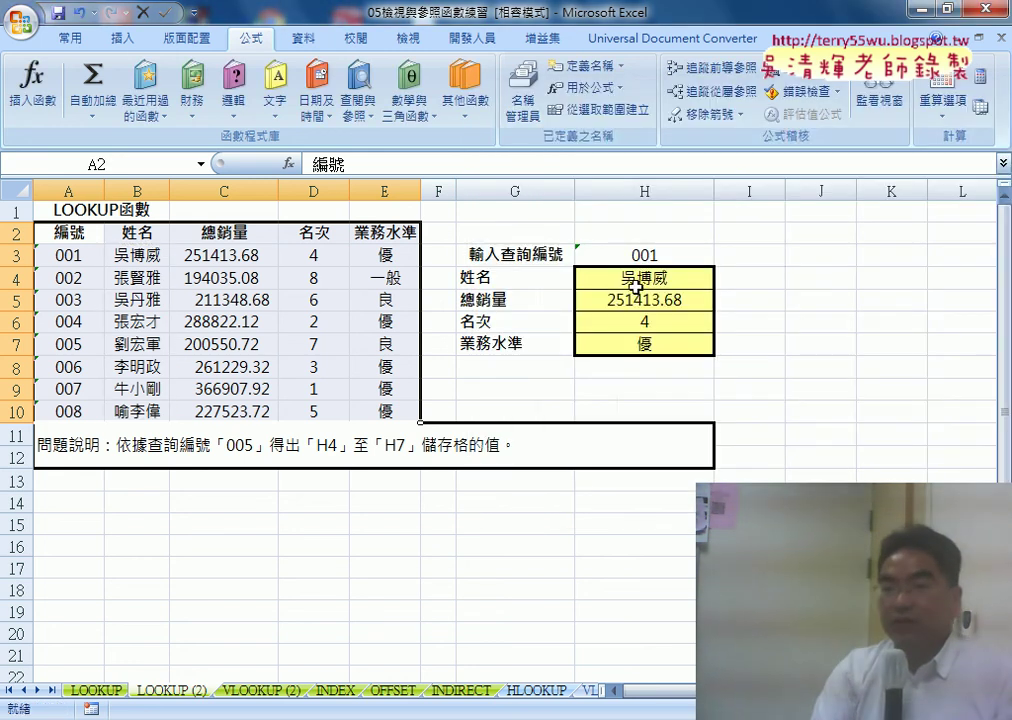
In H4's LOOKUP Function Arguments, replace the lookup vector A3:A10 with the 編號 name.
click(636, 286)
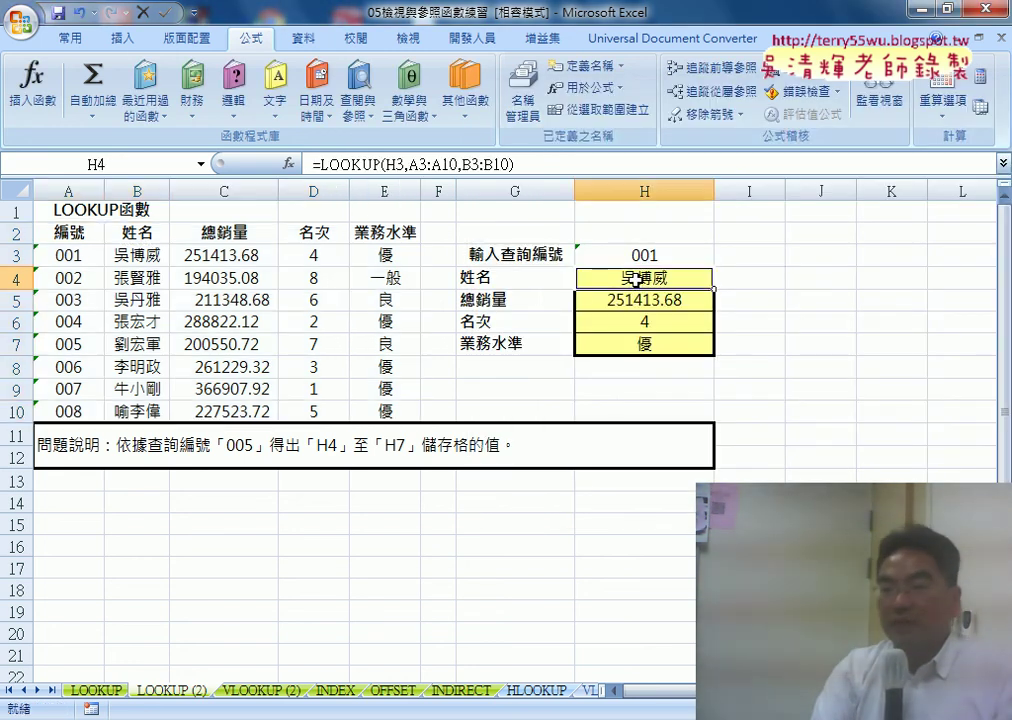
click(349, 163)
click(288, 163)
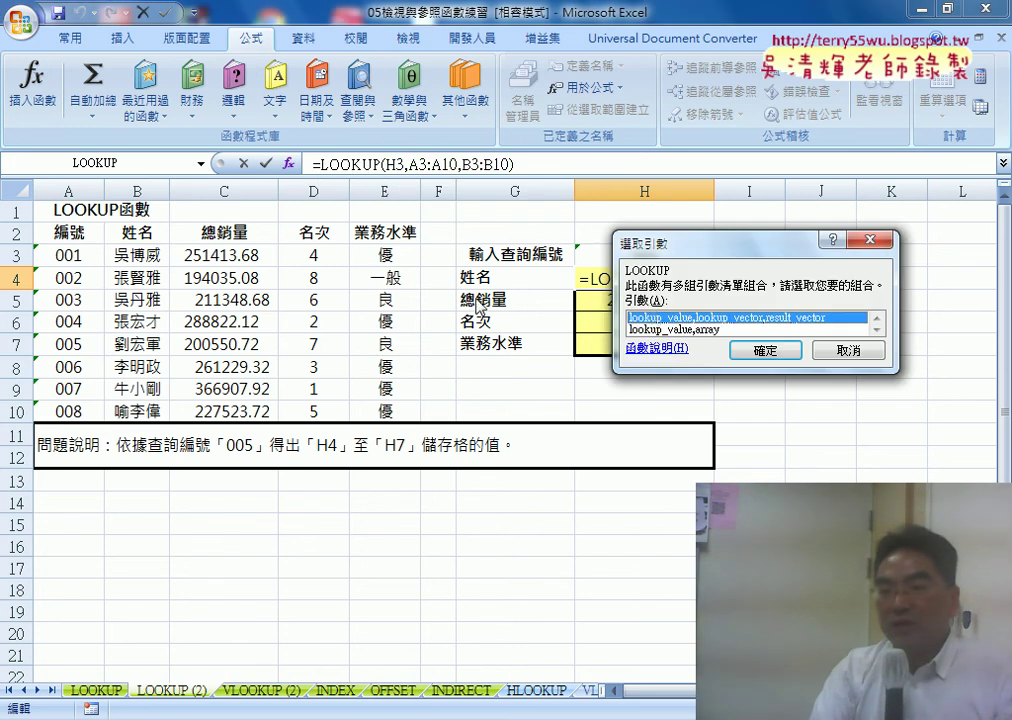
double_click(655, 316)
key(Tab)
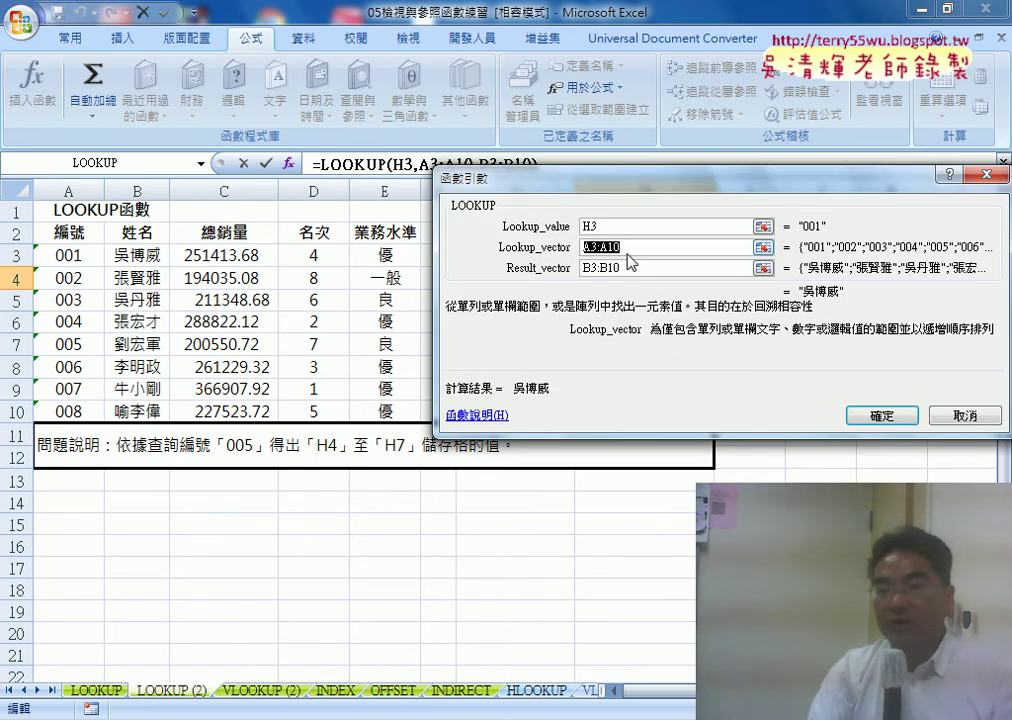
key(BackSpace)
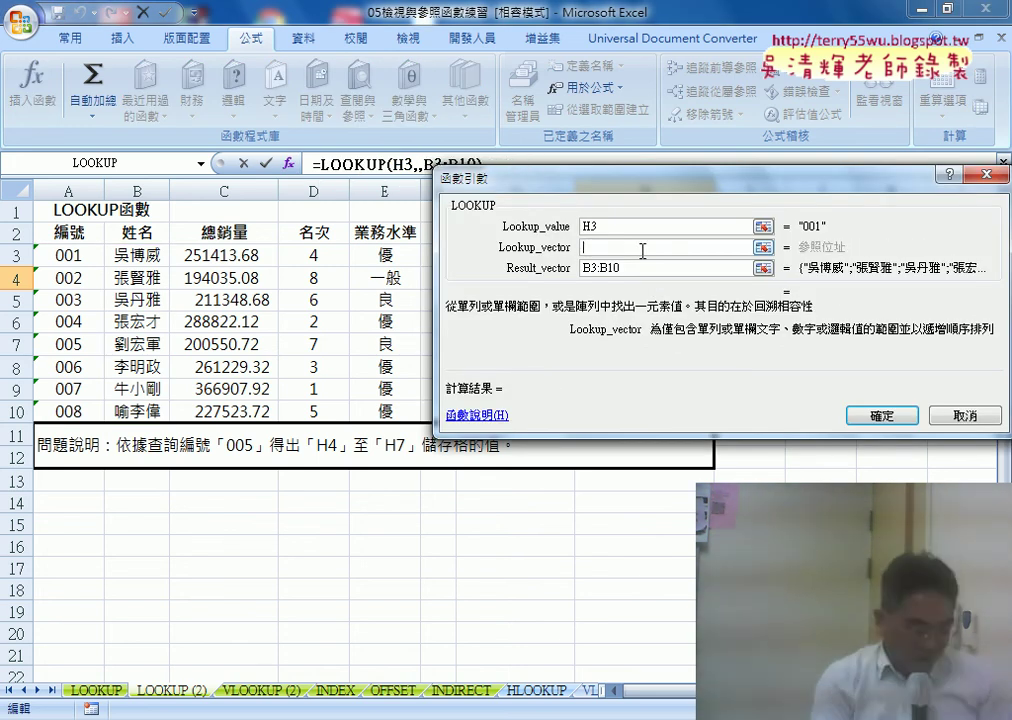
key(F3)
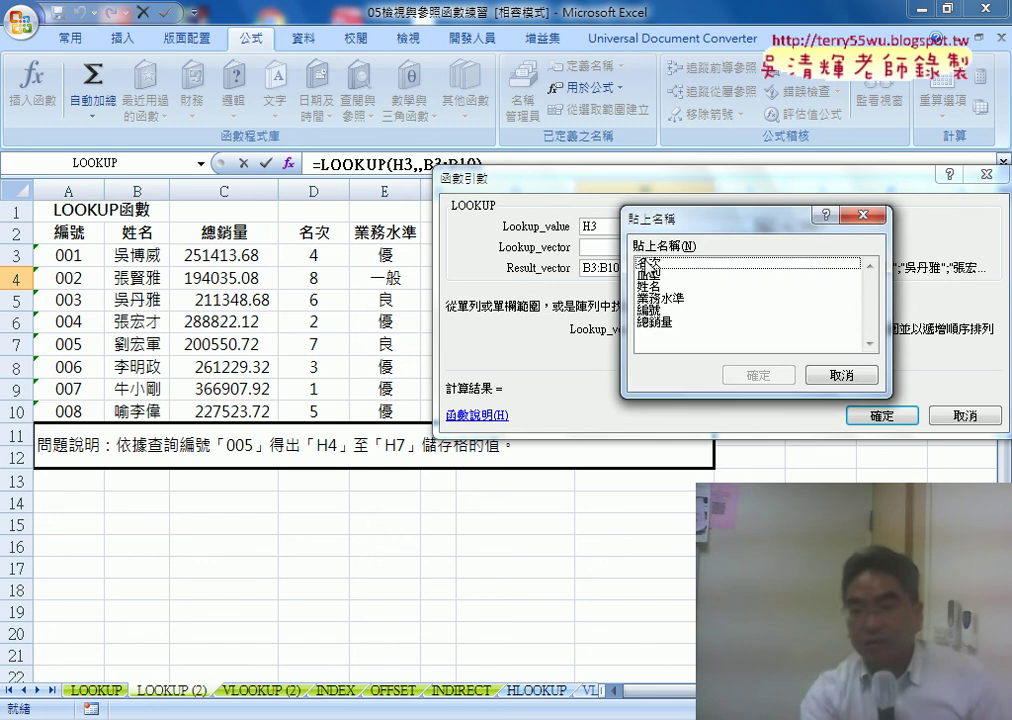
key(Down)
key(Down)
key(Down)
key(Return)
Replace the result vector B3:B10 with 姓名 and apply =LOOKUP(H3,編號,姓名).
key(Tab)
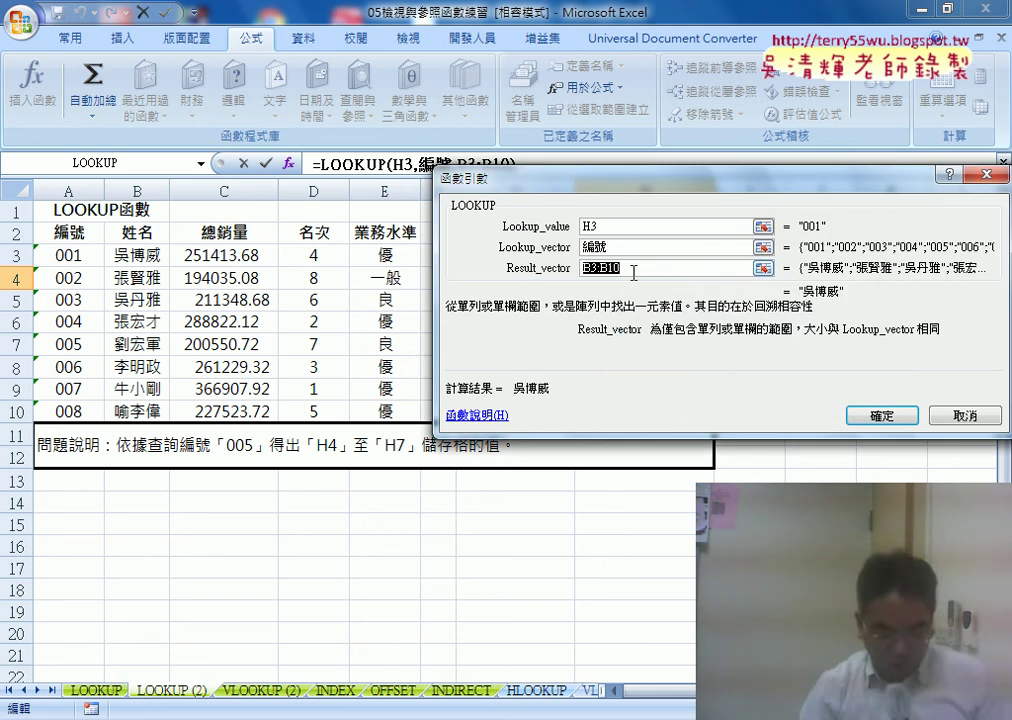
key(BackSpace)
key(F3)
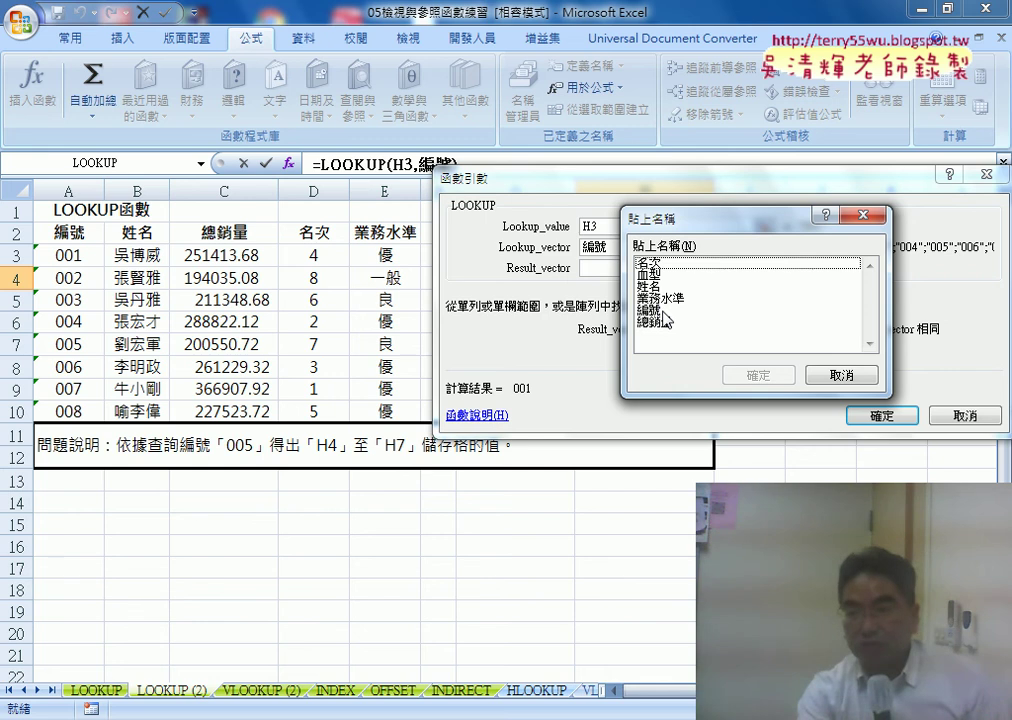
click(652, 286)
key(Return)
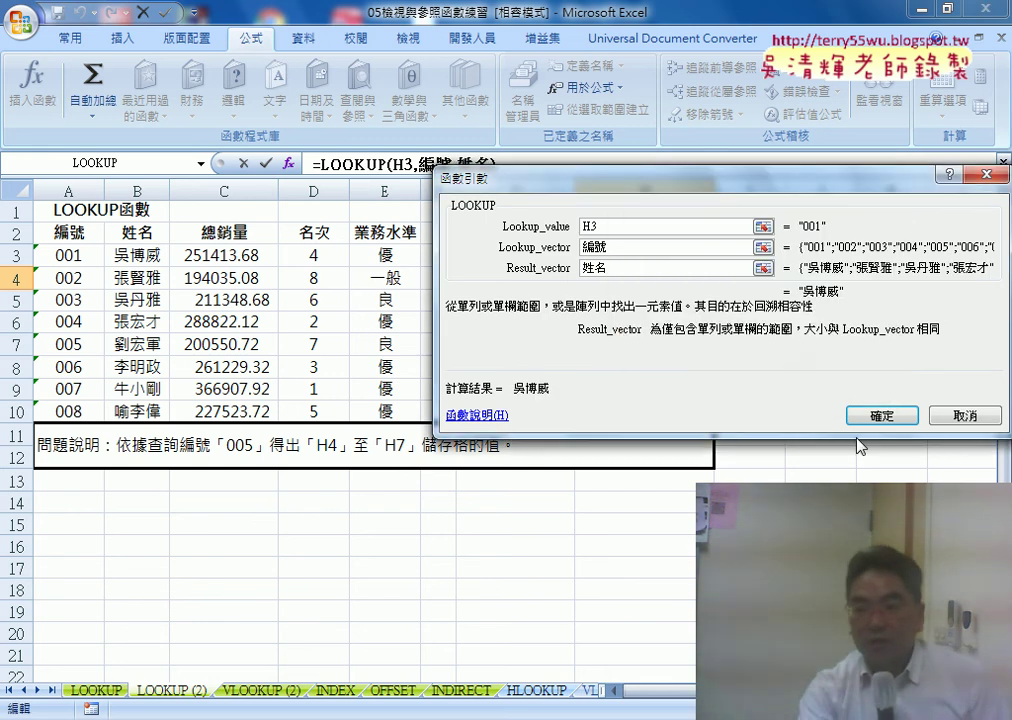
click(872, 419)
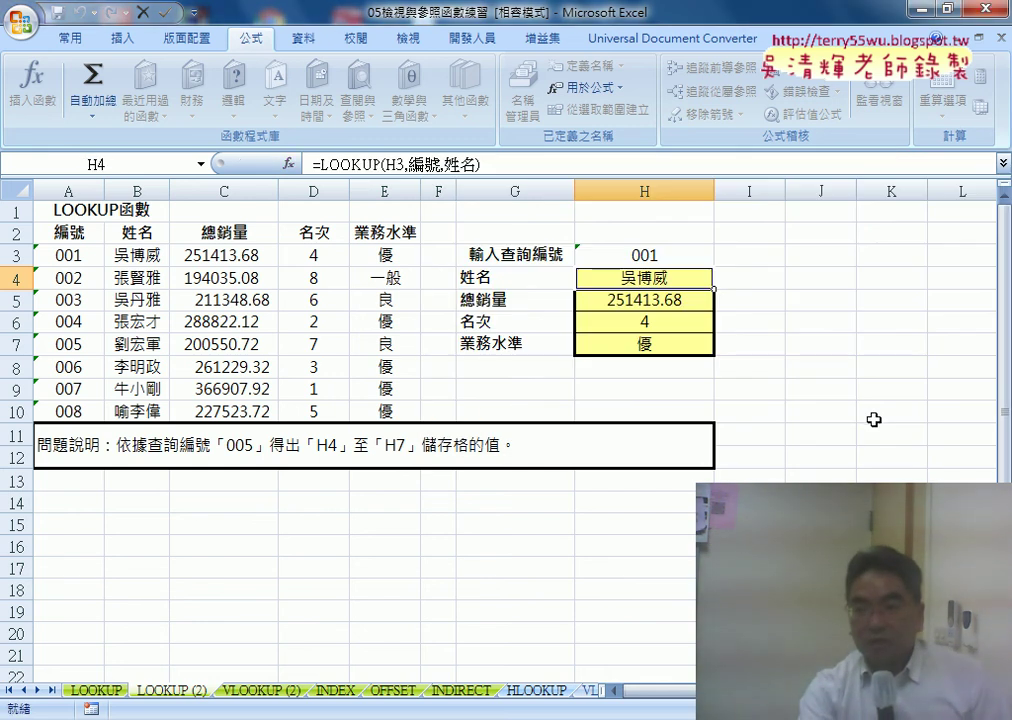
click(671, 301)
Copy the =LOOKUP(H3,編號,姓名) formula text from H4's formula bar.
click(662, 282)
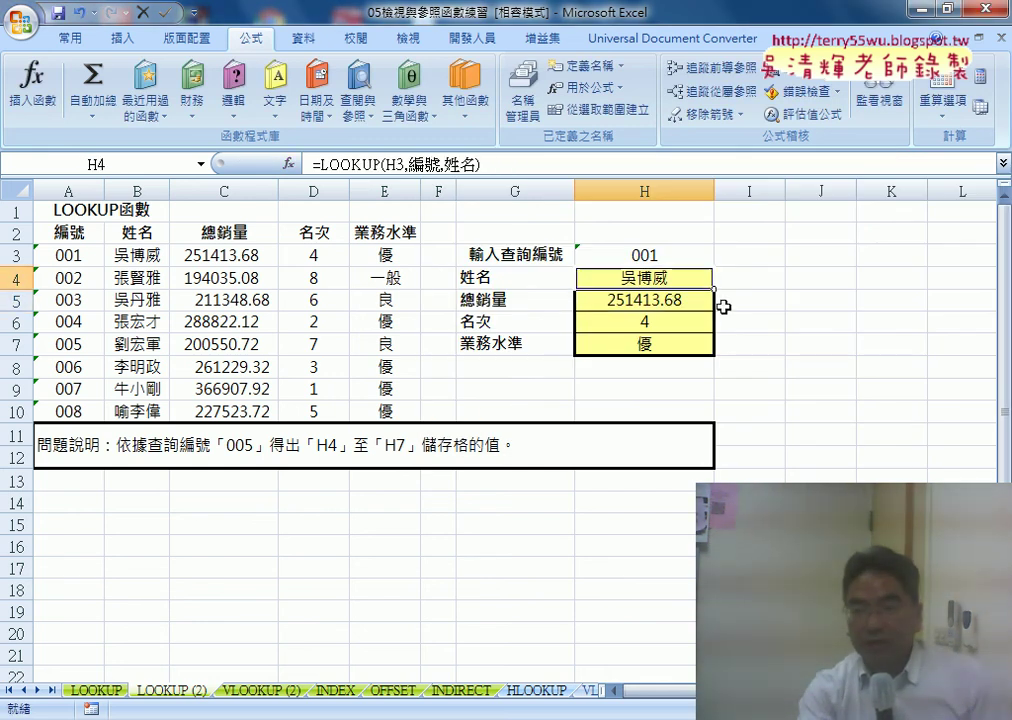
click(662, 301)
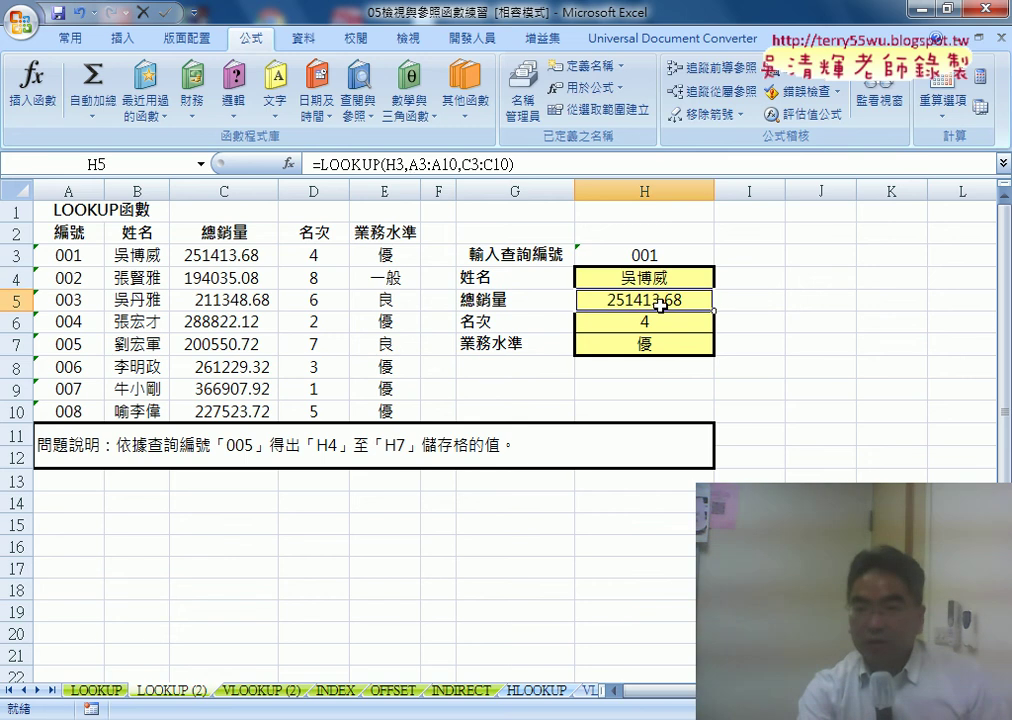
key(Up)
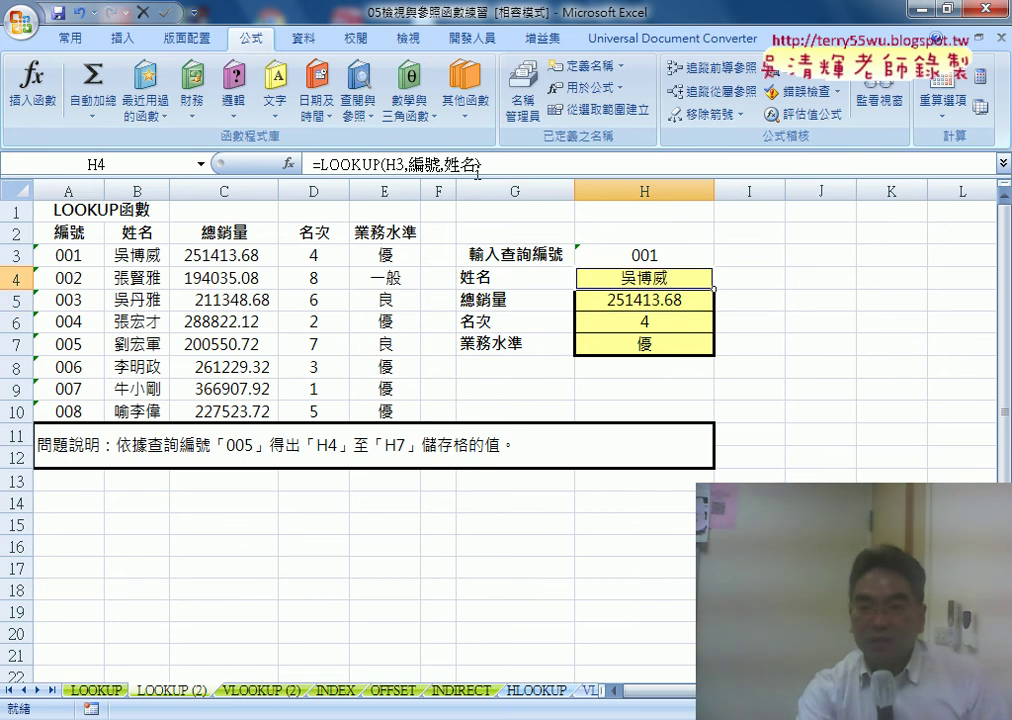
drag(477, 165, 313, 163)
right_click(366, 164)
click(415, 201)
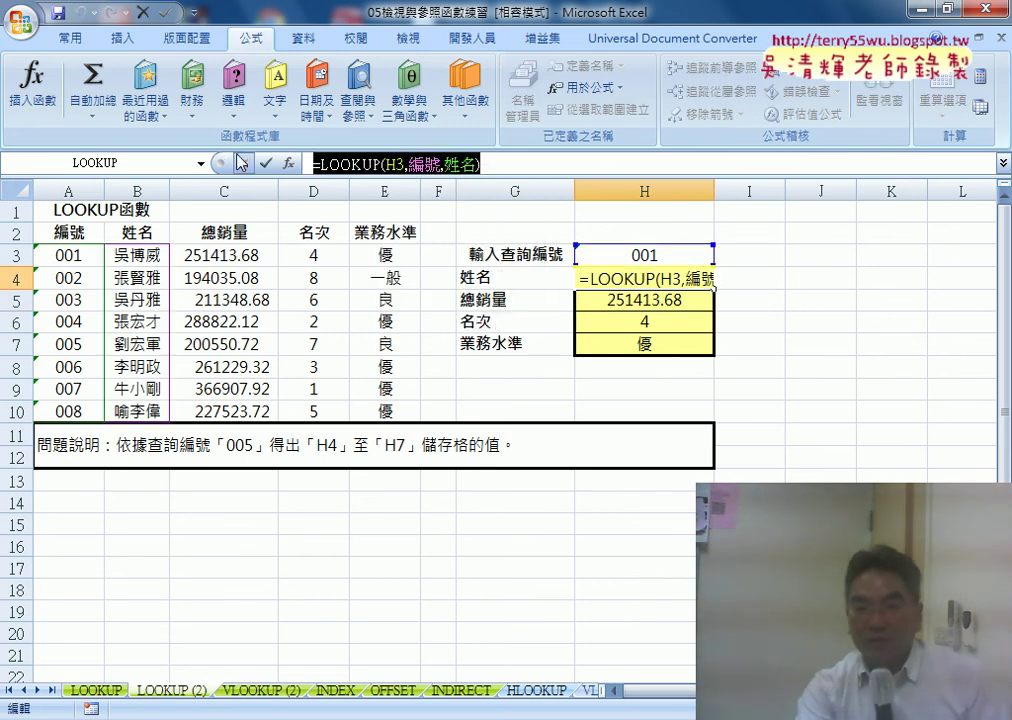
click(241, 163)
Paste it into H5 and swap 姓名 for 總銷量, giving =LOOKUP(H3,編號,總銷量).
click(629, 301)
mouse_move(515, 163)
mouse_down()
mouse_move(389, 163)
mouse_move(478, 167)
mouse_up()
right_click(386, 166)
click(427, 224)
key(Delete)
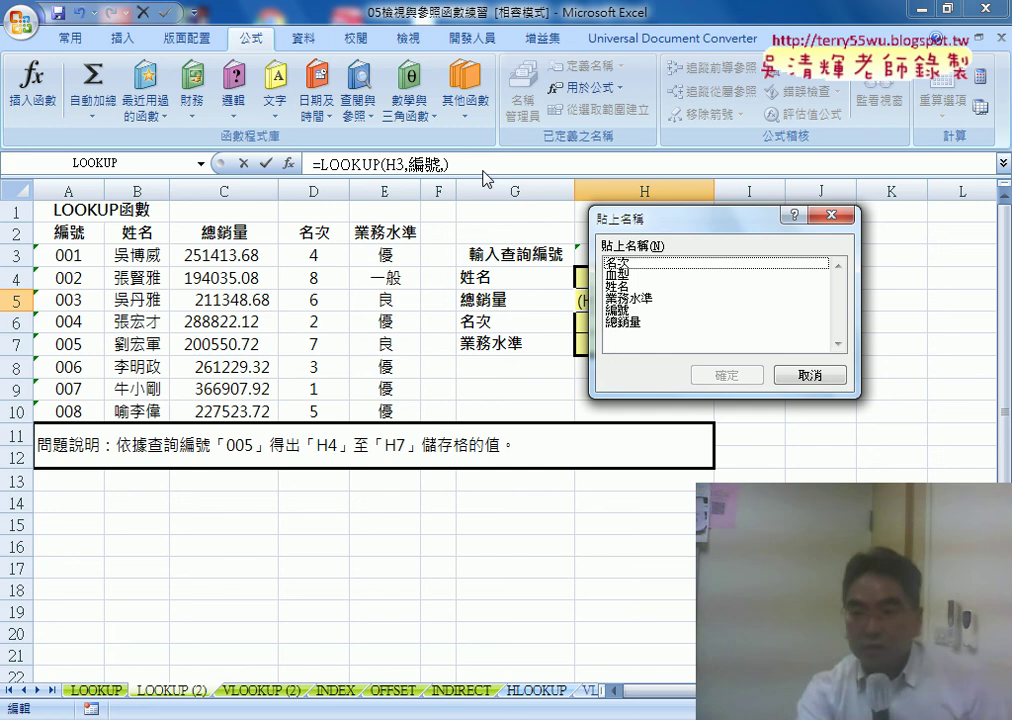
double_click(638, 322)
click(267, 164)
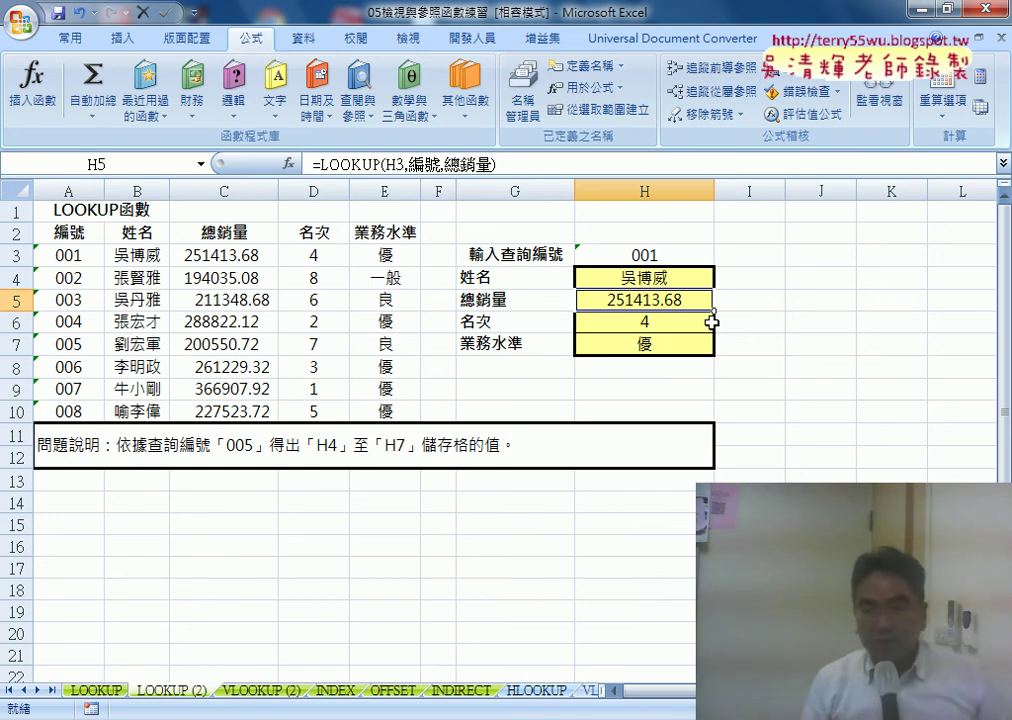
key(Up)
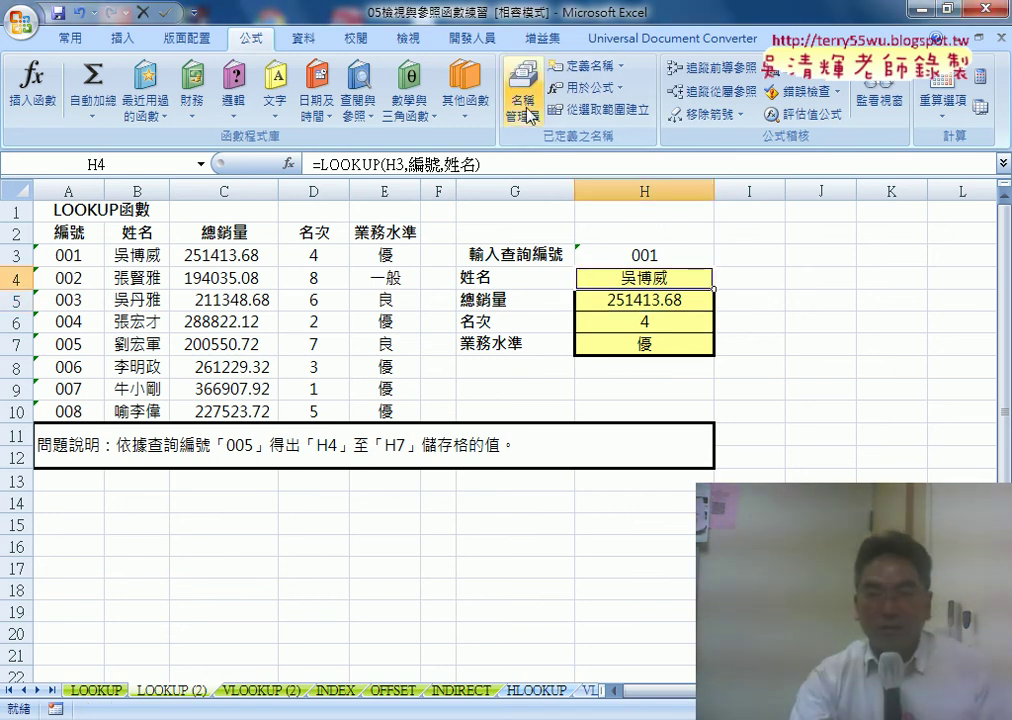
click(529, 112)
click(530, 259)
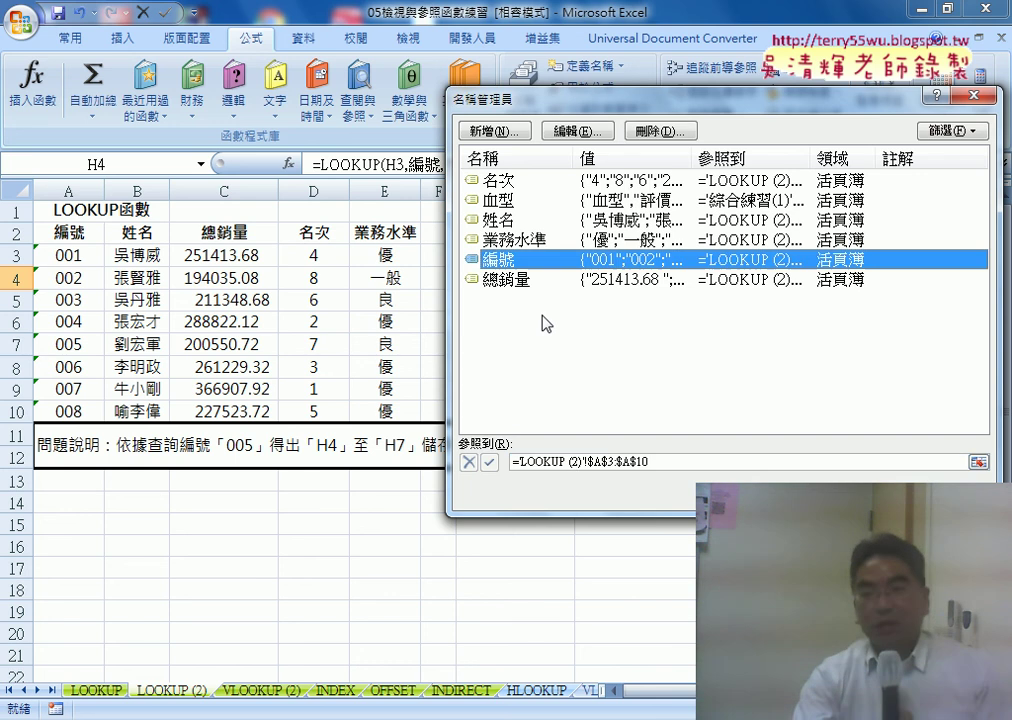
double_click(665, 462)
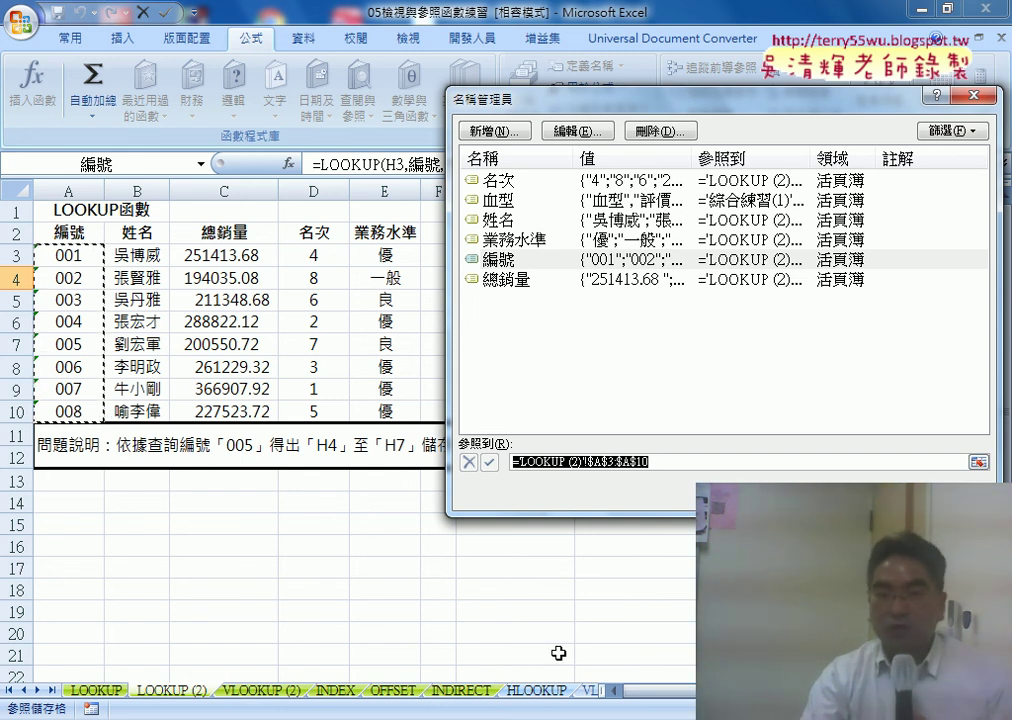
key(Escape)
key(Escape)
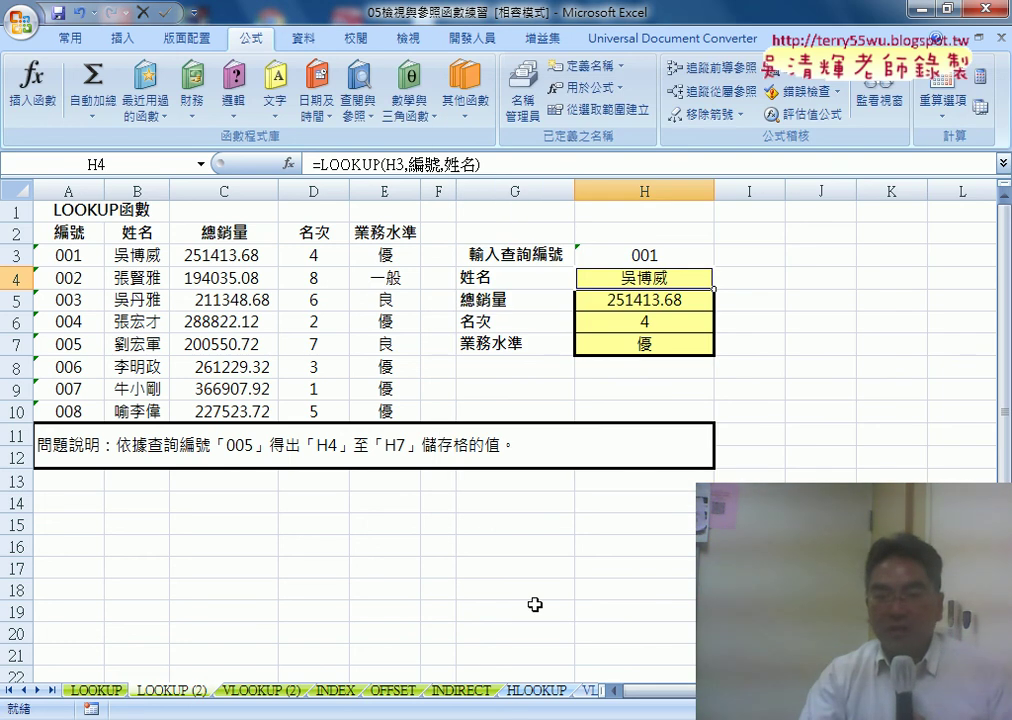
Review the lookup formulas in H4 through H7 one by one.
click(689, 298)
click(681, 320)
click(660, 343)
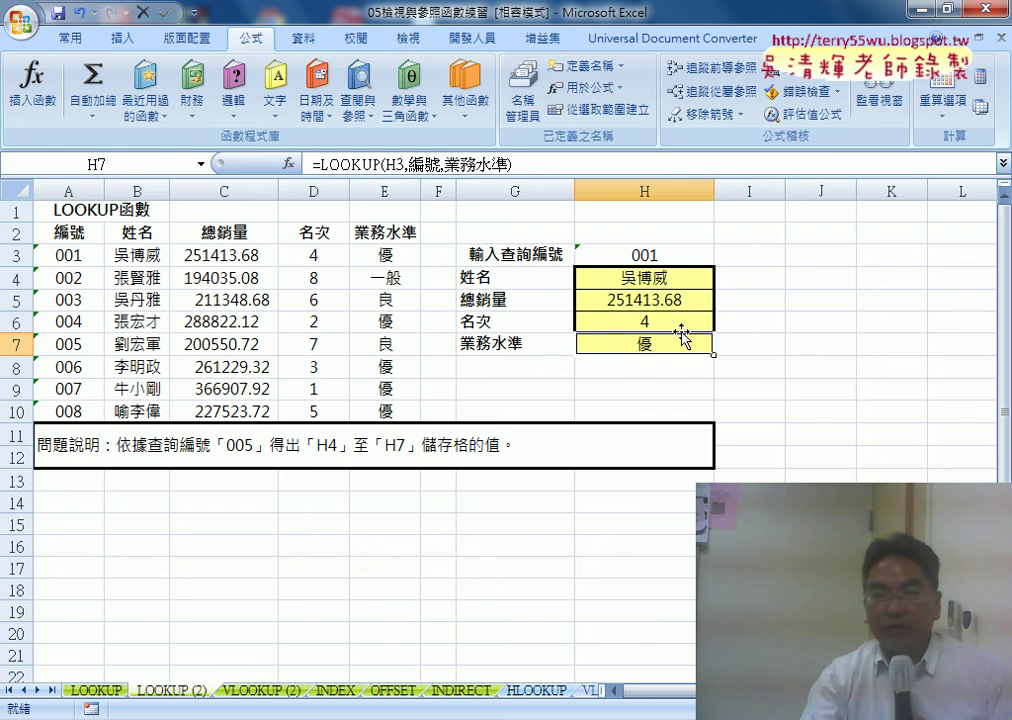
click(648, 278)
click(616, 298)
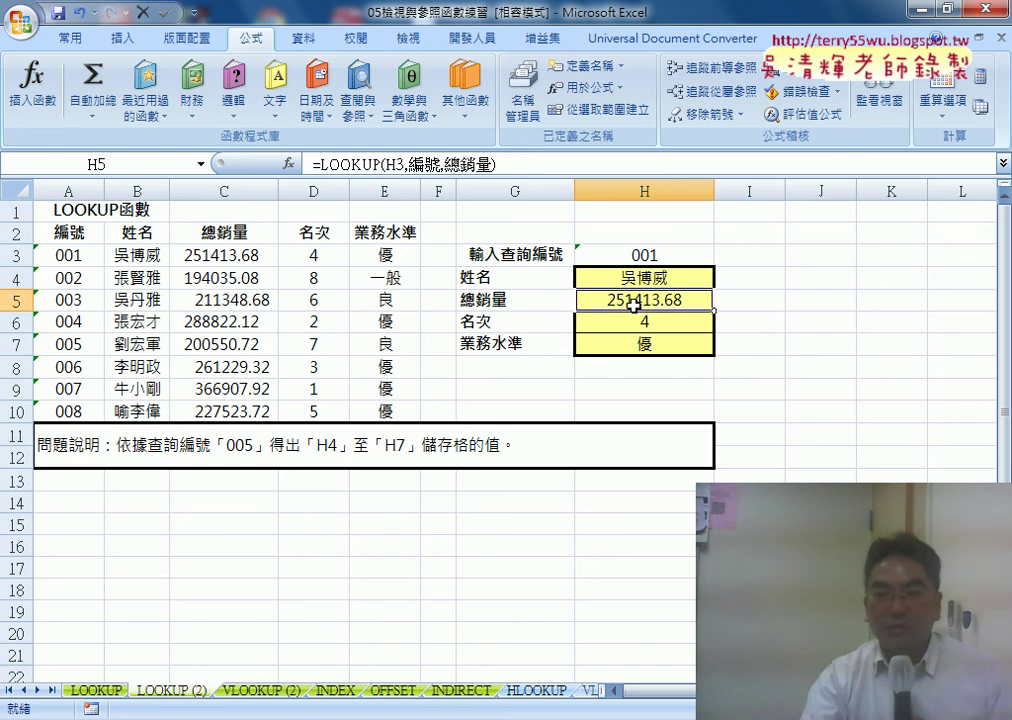
click(640, 321)
click(660, 343)
click(651, 280)
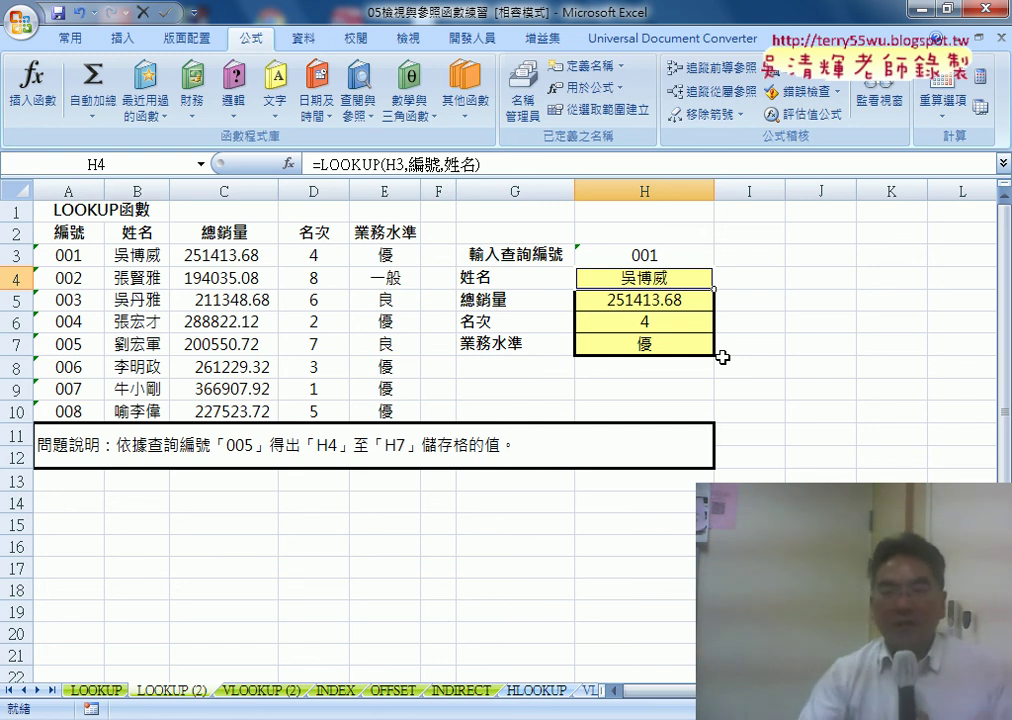
Change the query ID in H3 from 001 to 002.
click(641, 256)
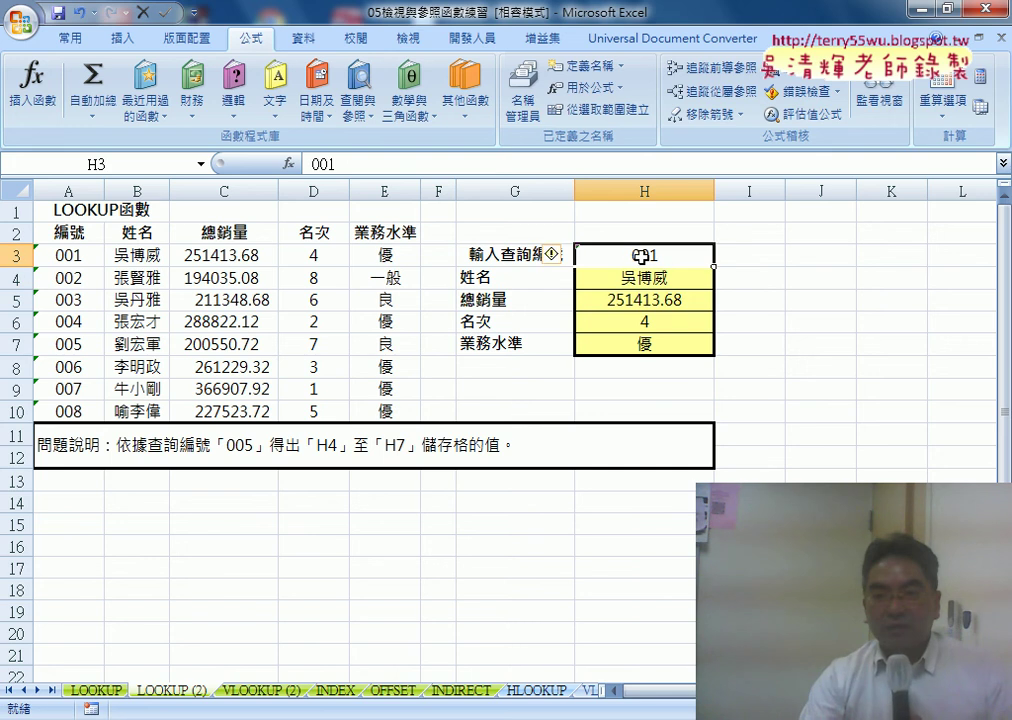
double_click(650, 255)
drag(650, 255, 670, 255)
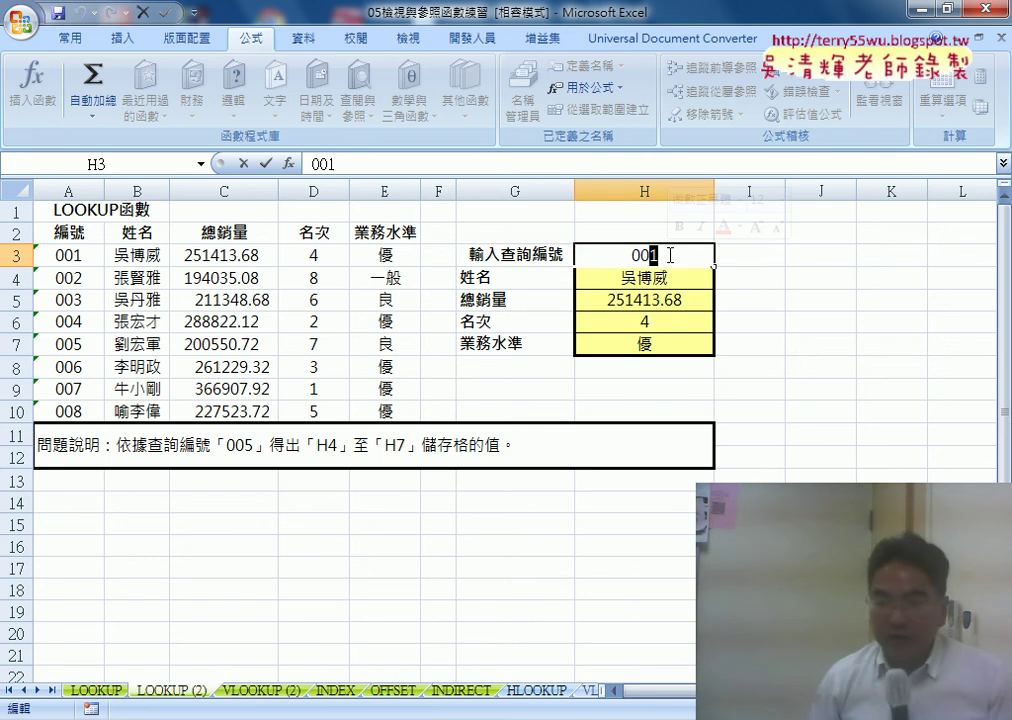
text(2)
key(Return)
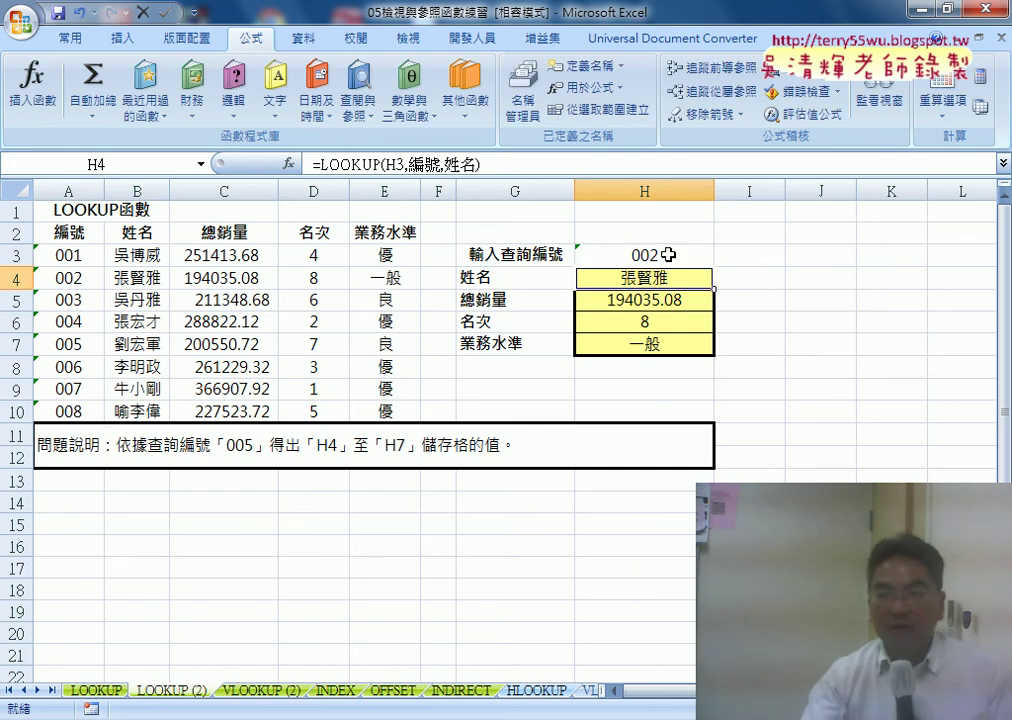
click(657, 255)
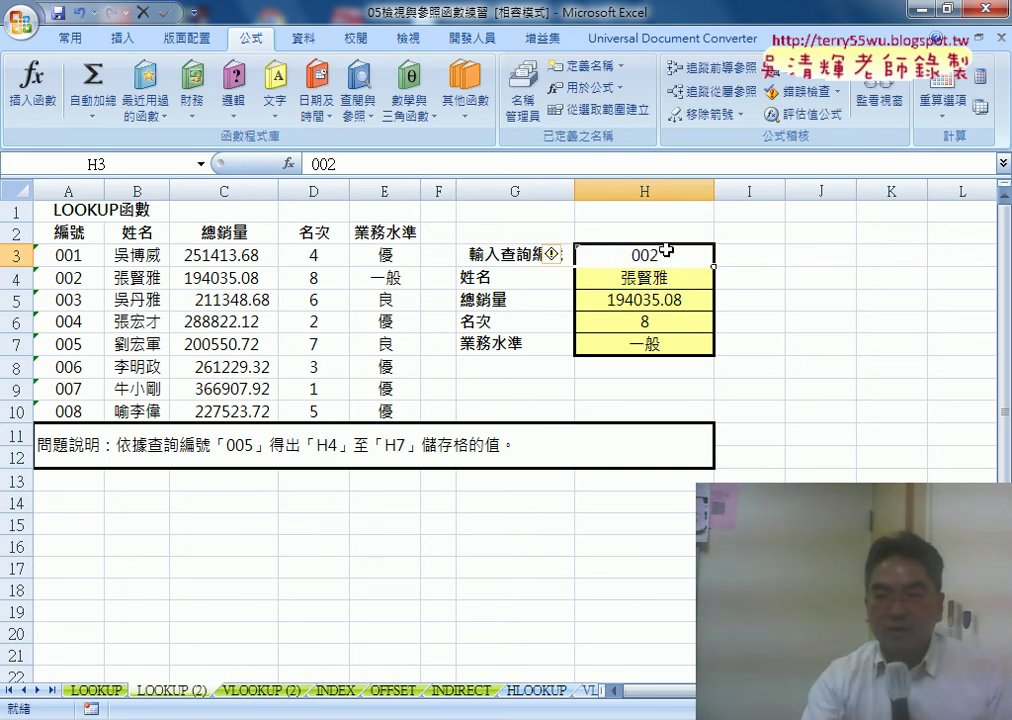
Change the H3 ID from 002 to 009 and compare the results with row 10's data.
click(797, 292)
click(669, 258)
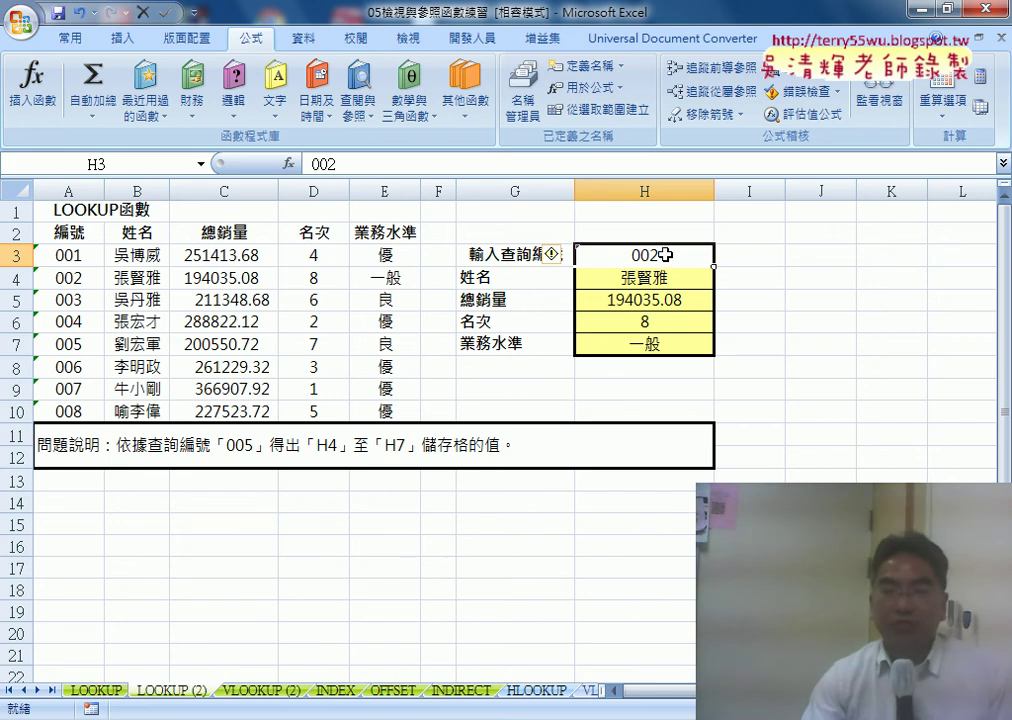
double_click(665, 255)
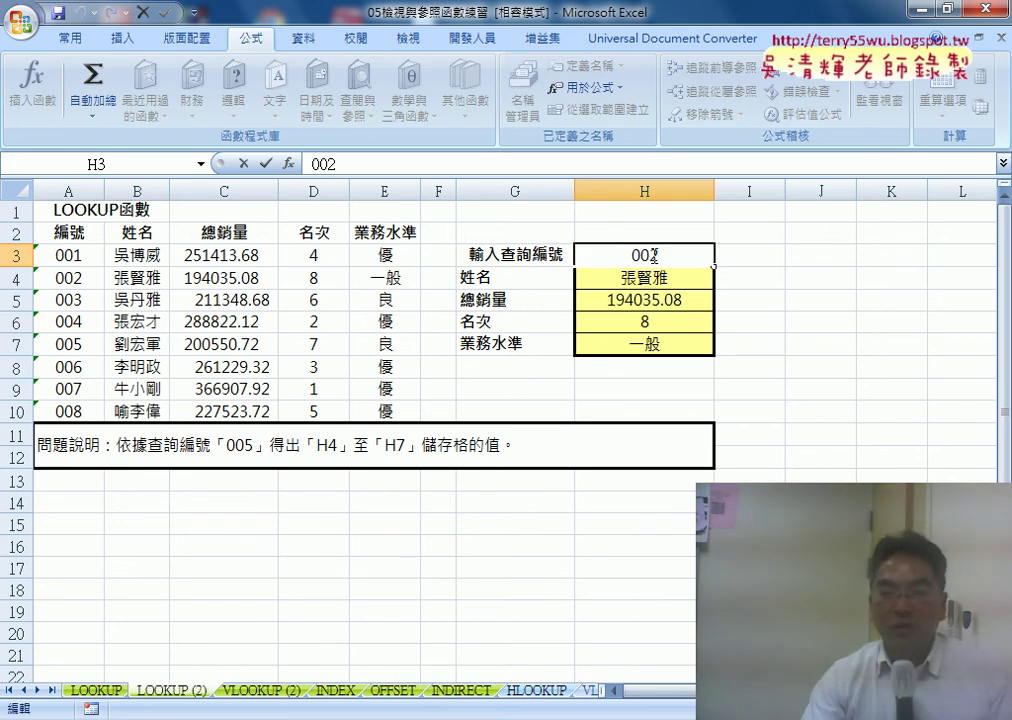
drag(653, 255, 671, 255)
text(9)
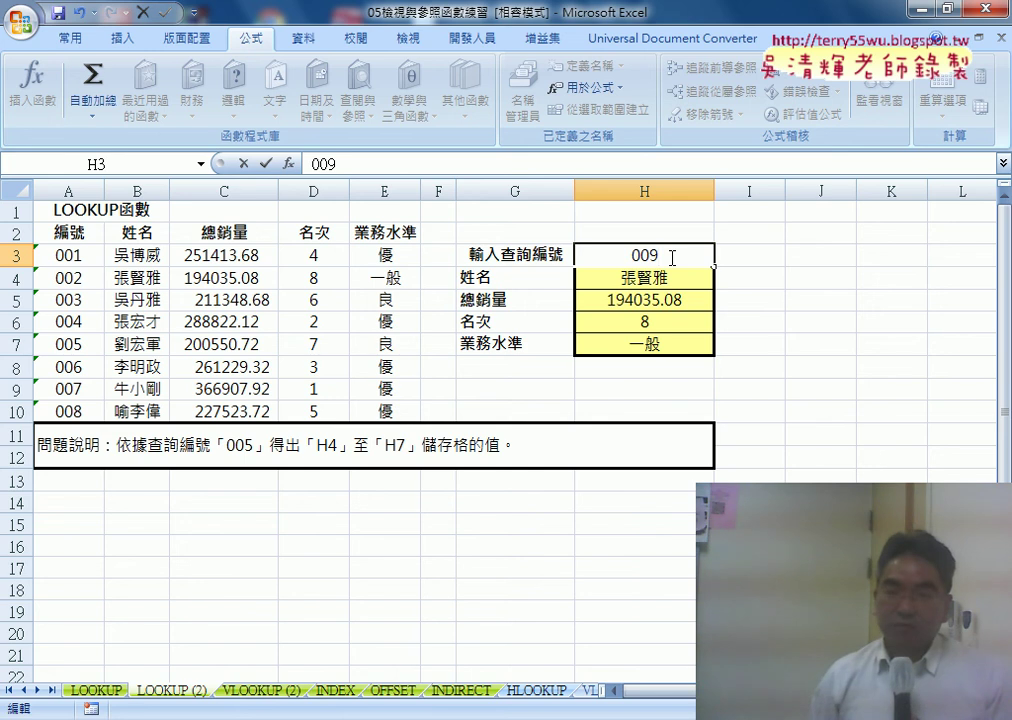
key(Return)
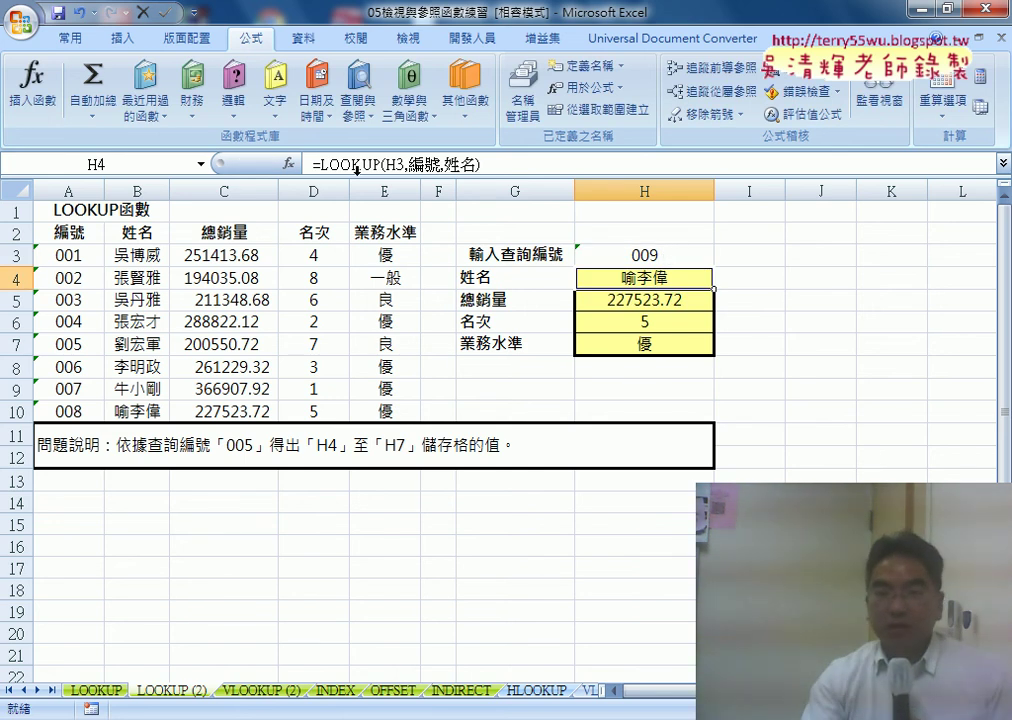
click(634, 255)
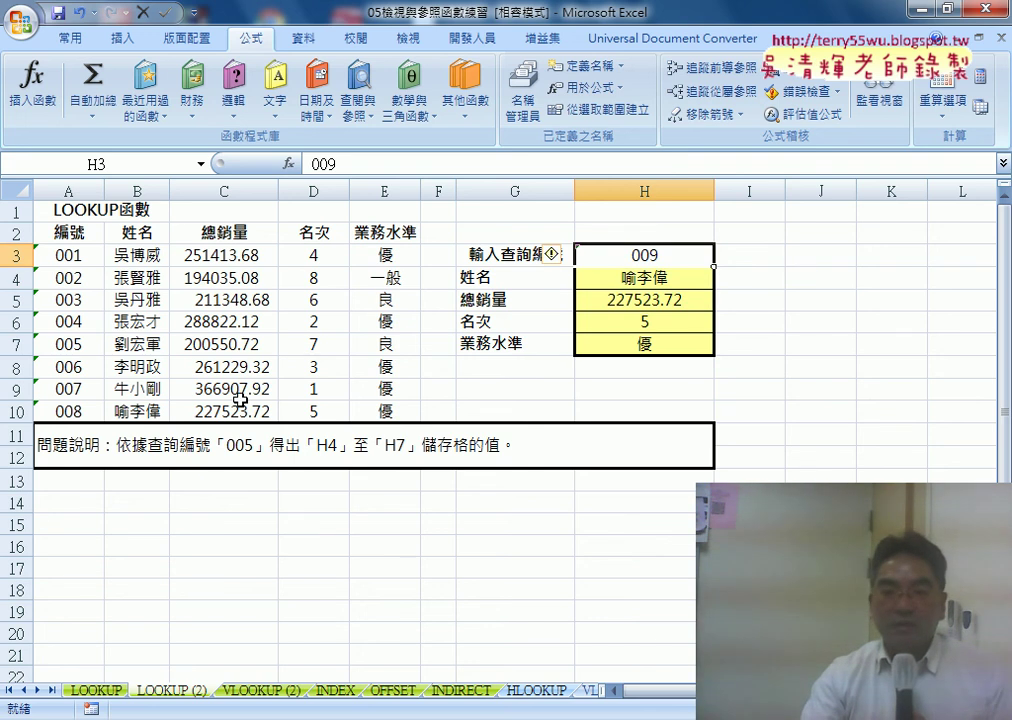
drag(128, 411, 374, 416)
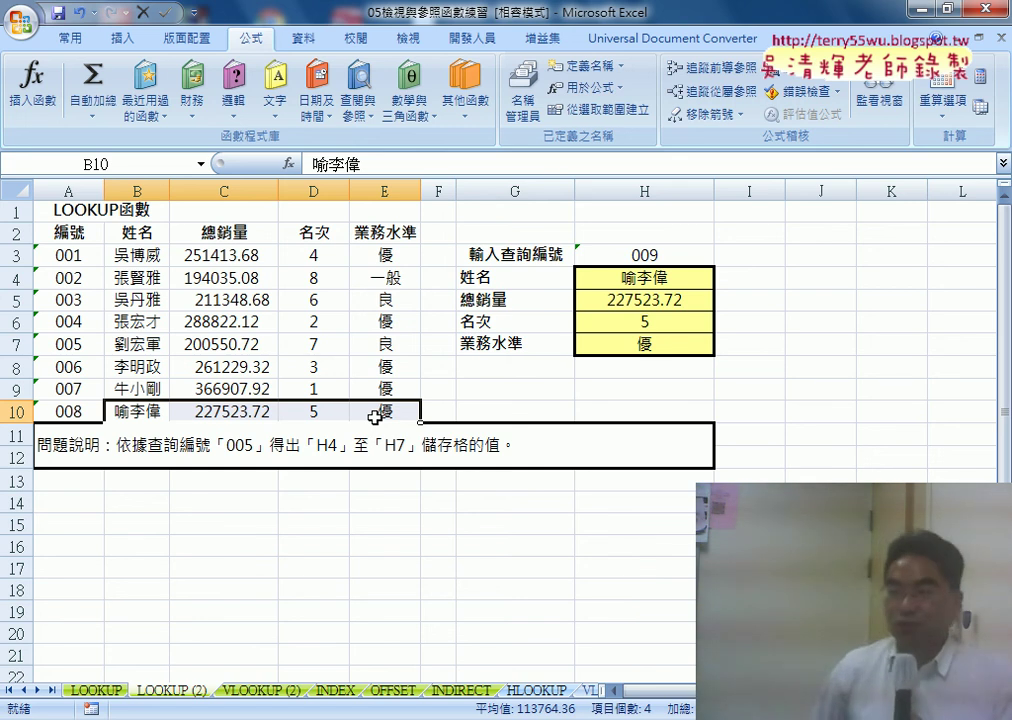
click(650, 256)
click(659, 279)
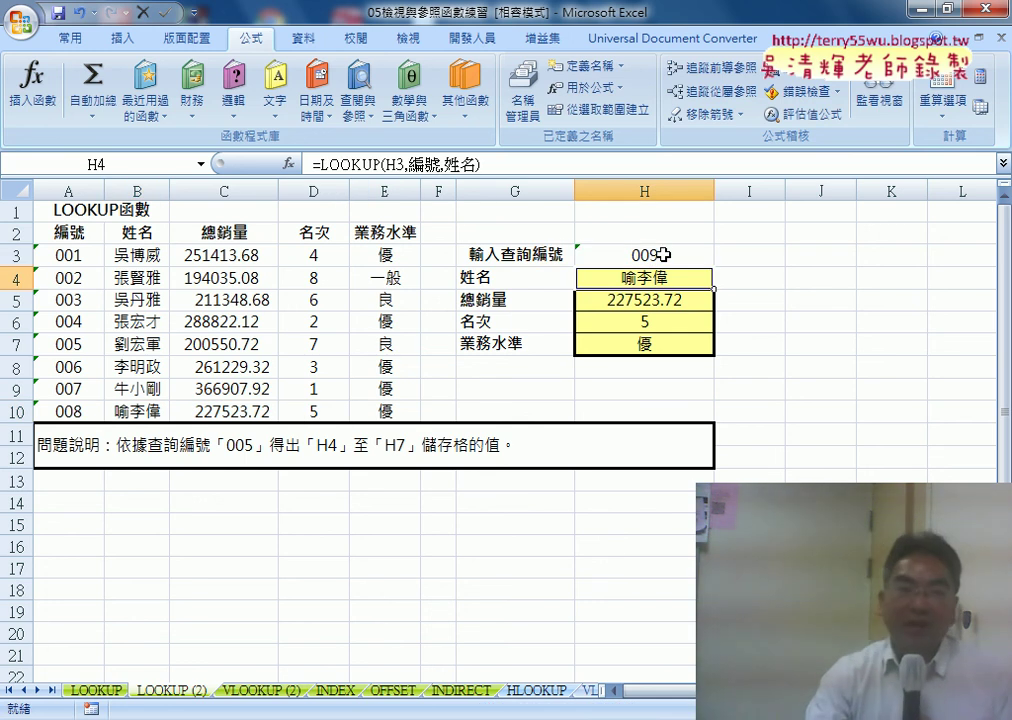
click(663, 253)
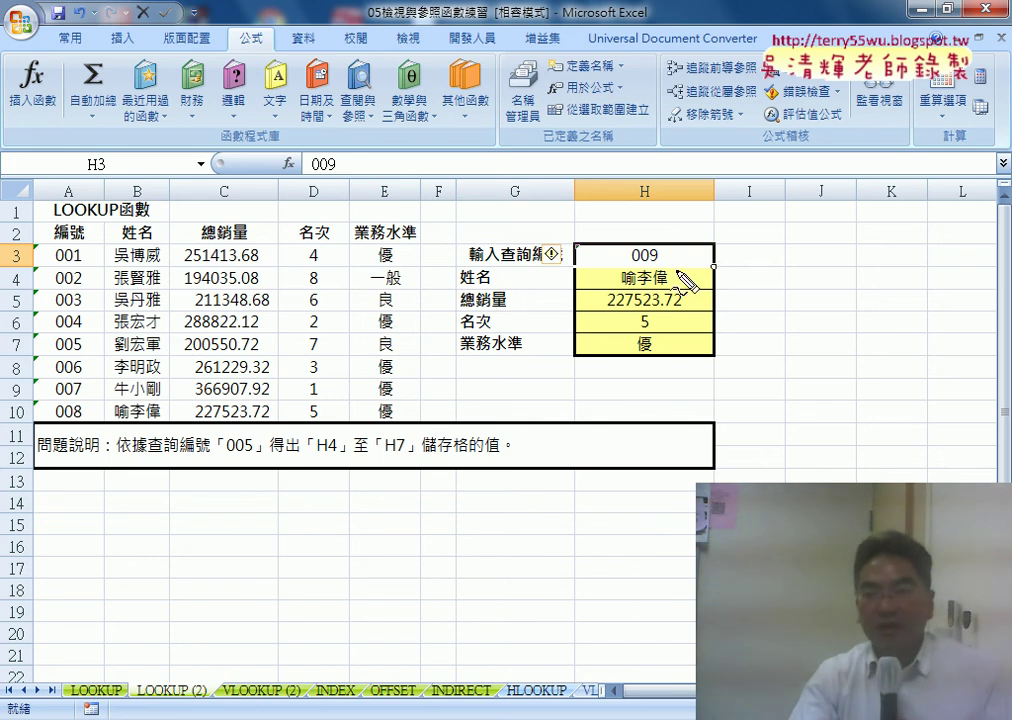
click(706, 256)
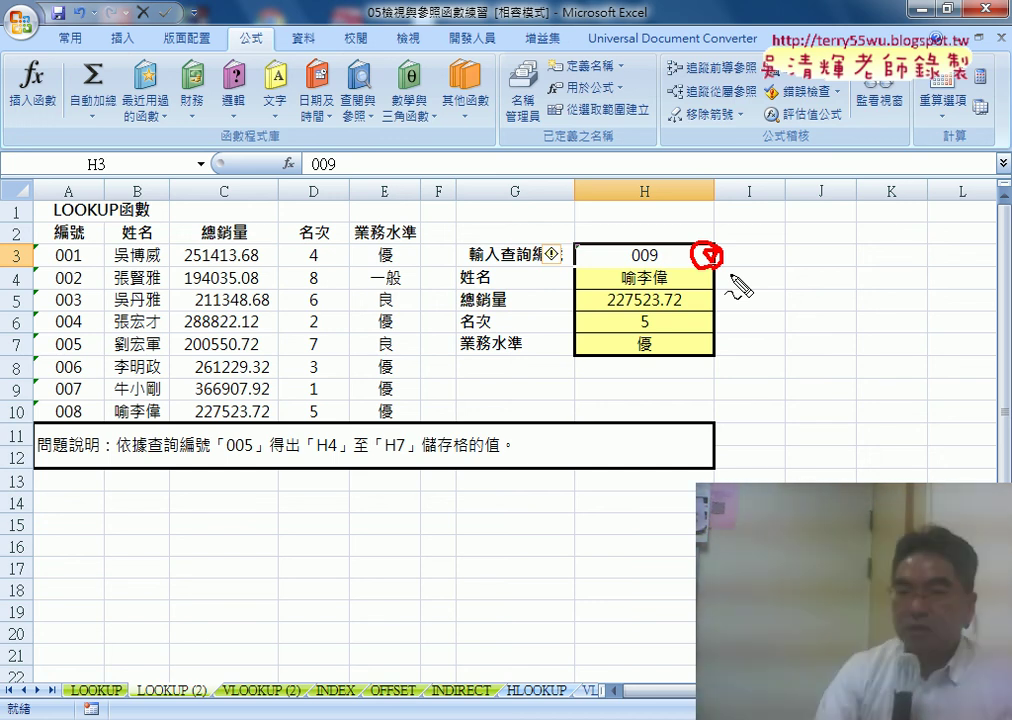
key(Escape)
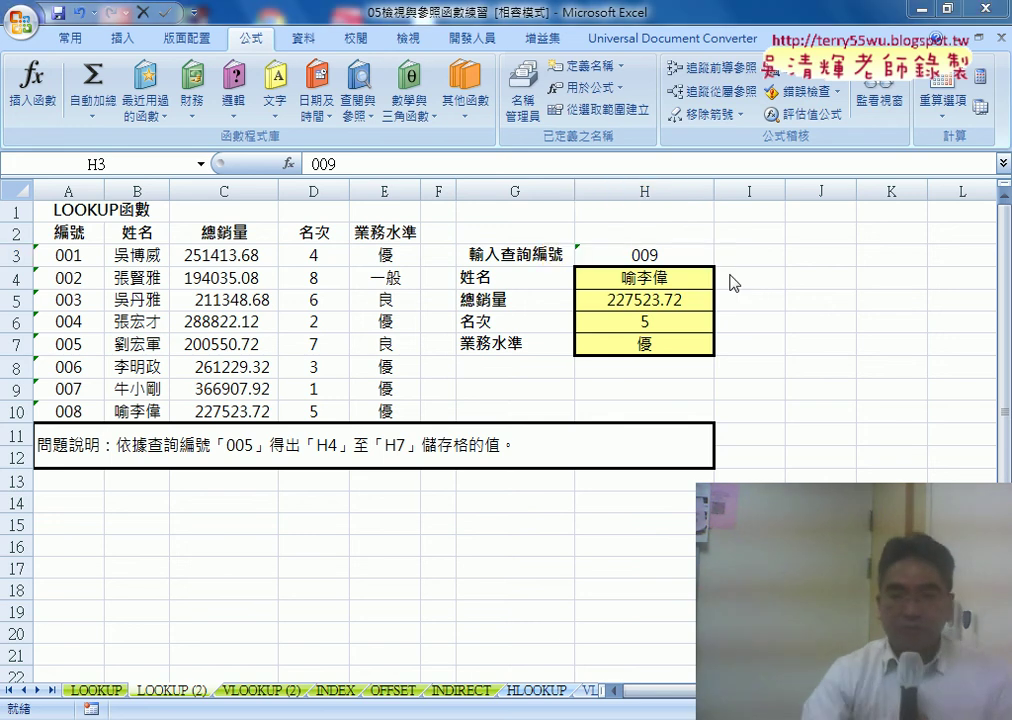
click(660, 253)
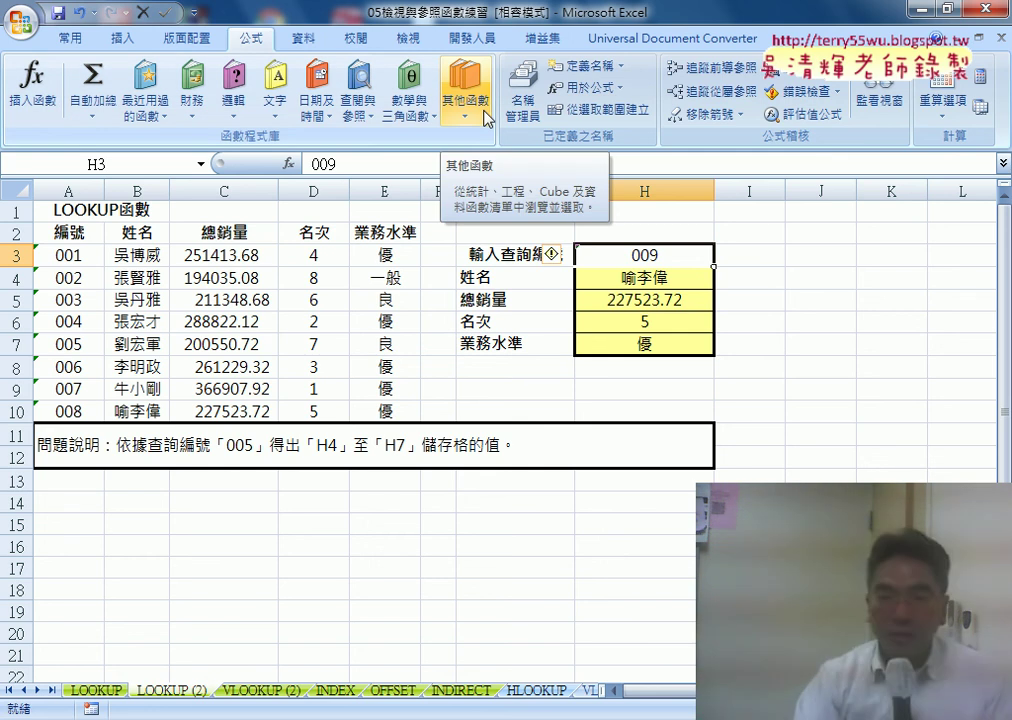
Open Data Validation for H3 and move the dialog to reveal column H.
click(303, 38)
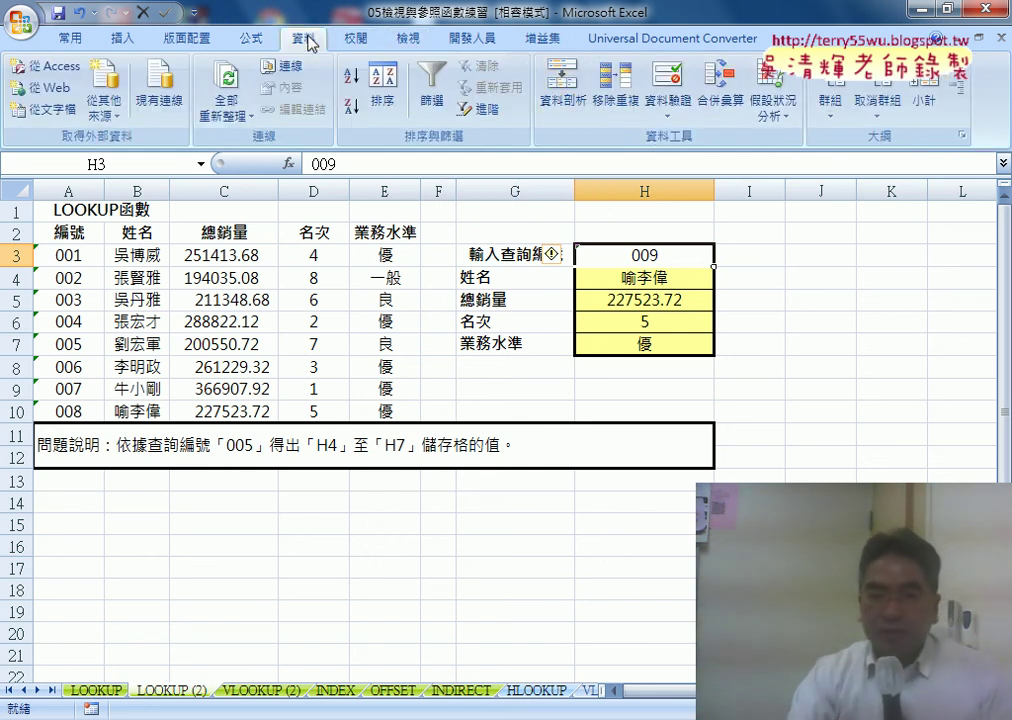
click(672, 96)
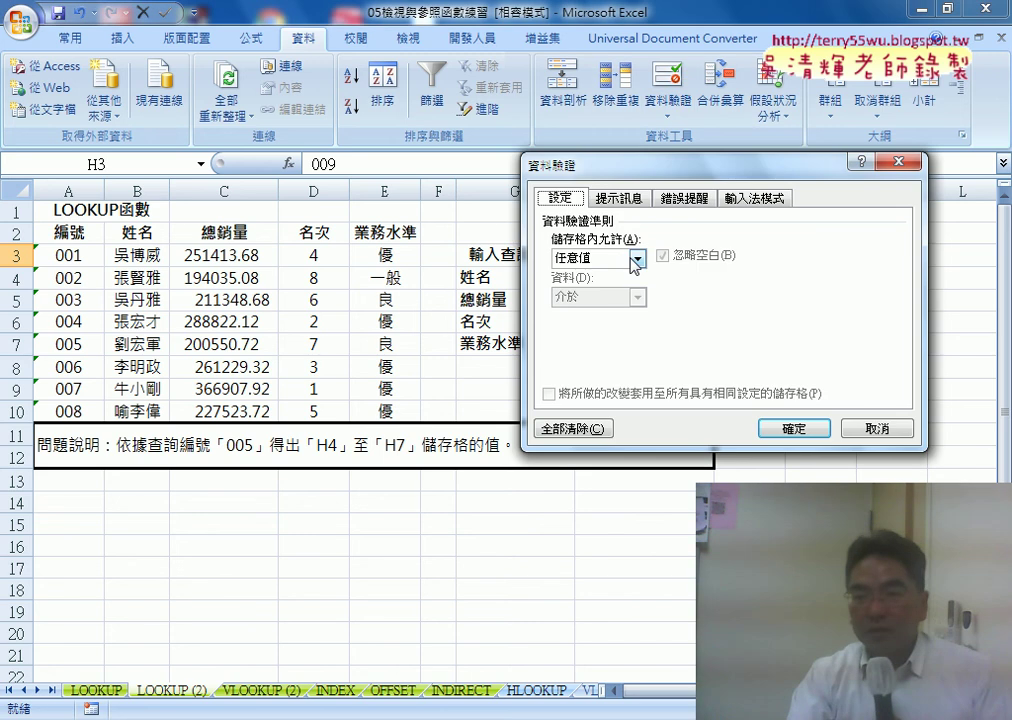
drag(590, 165, 585, 285)
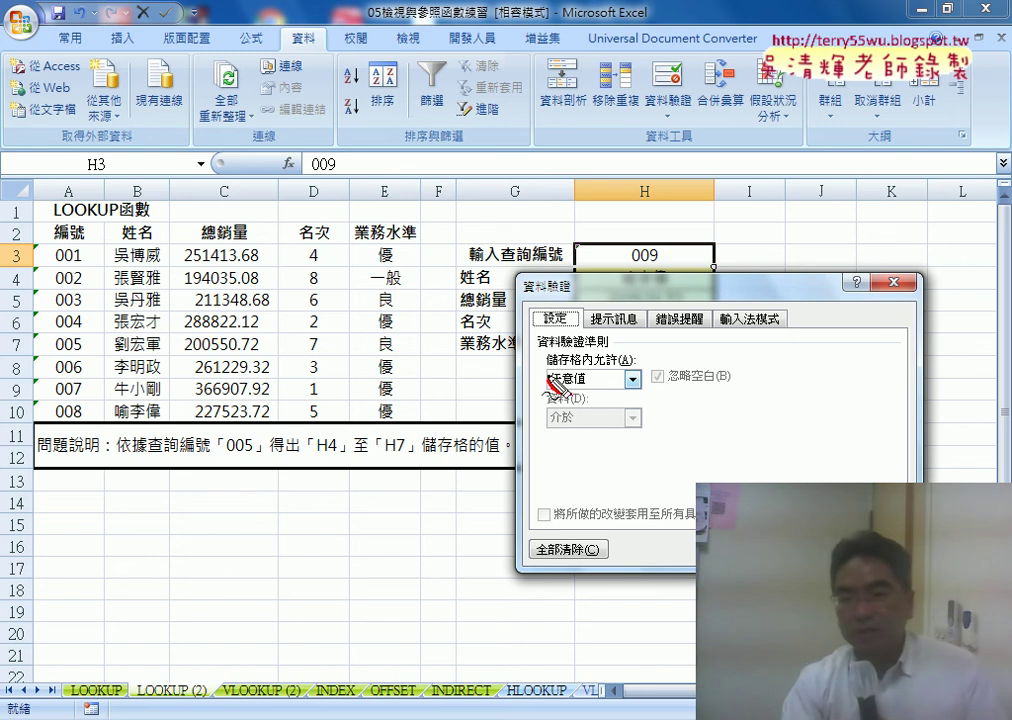
drag(551, 386, 554, 370)
mouse_move(630, 262)
mouse_down()
mouse_move(628, 240)
mouse_move(587, 360)
mouse_up()
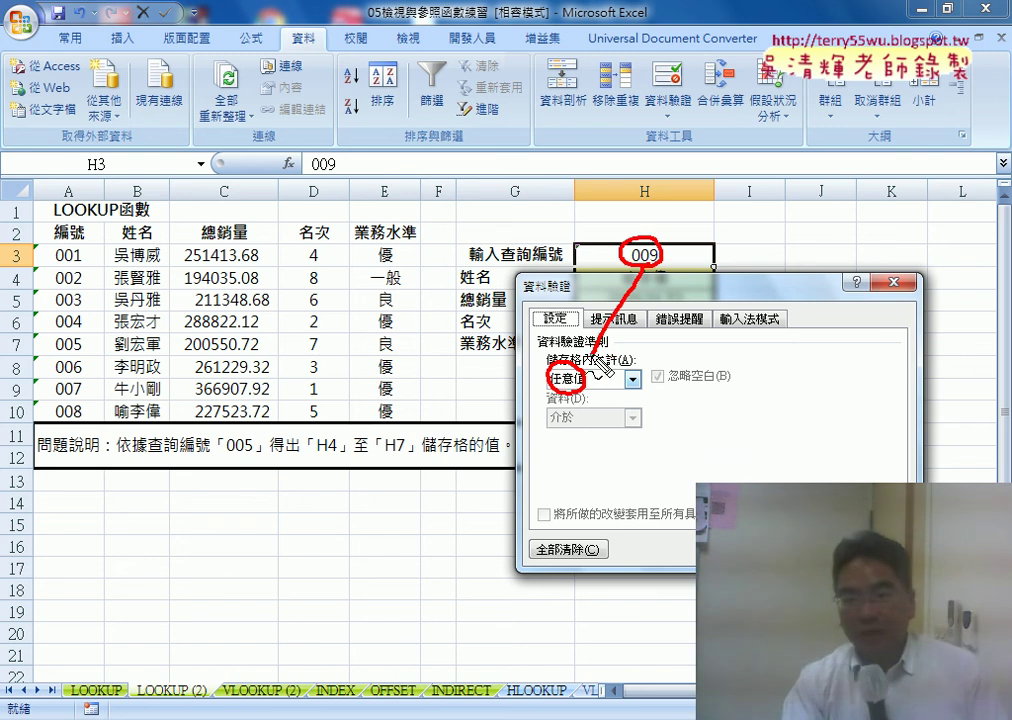
key(Escape)
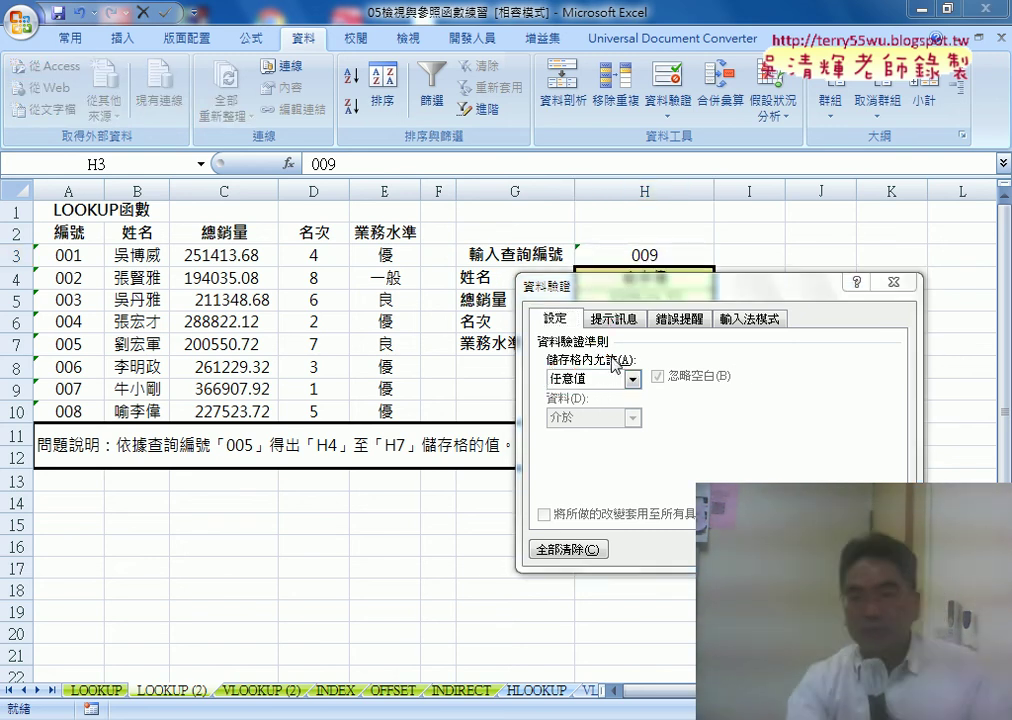
Set the allowed values to 清單 and call up defined names in the 來源 box.
click(632, 379)
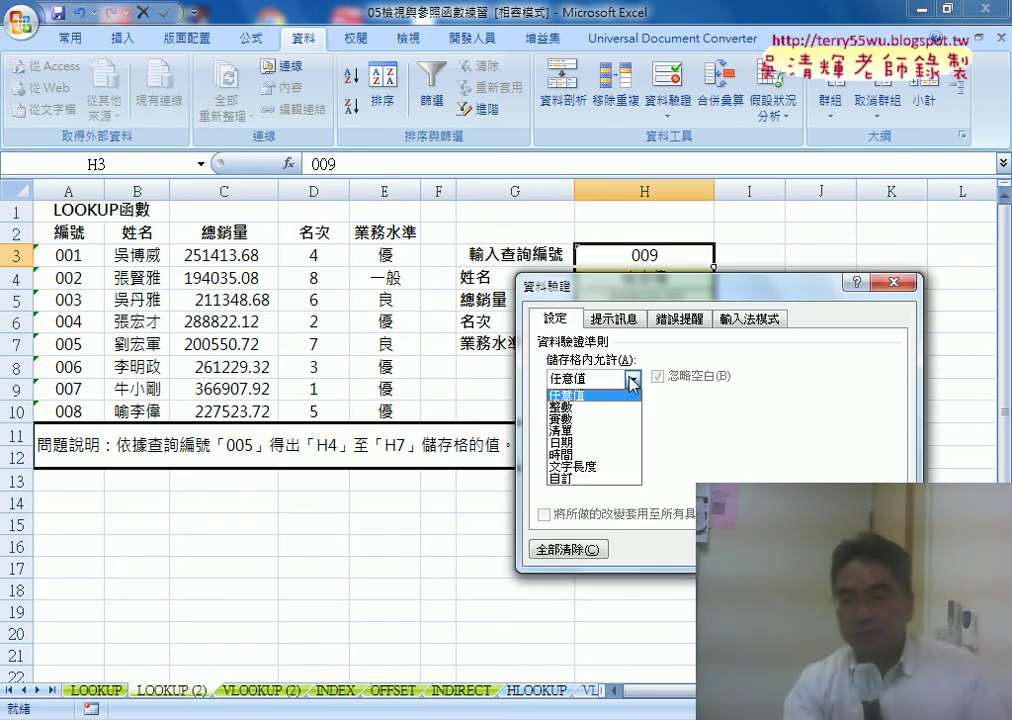
click(607, 432)
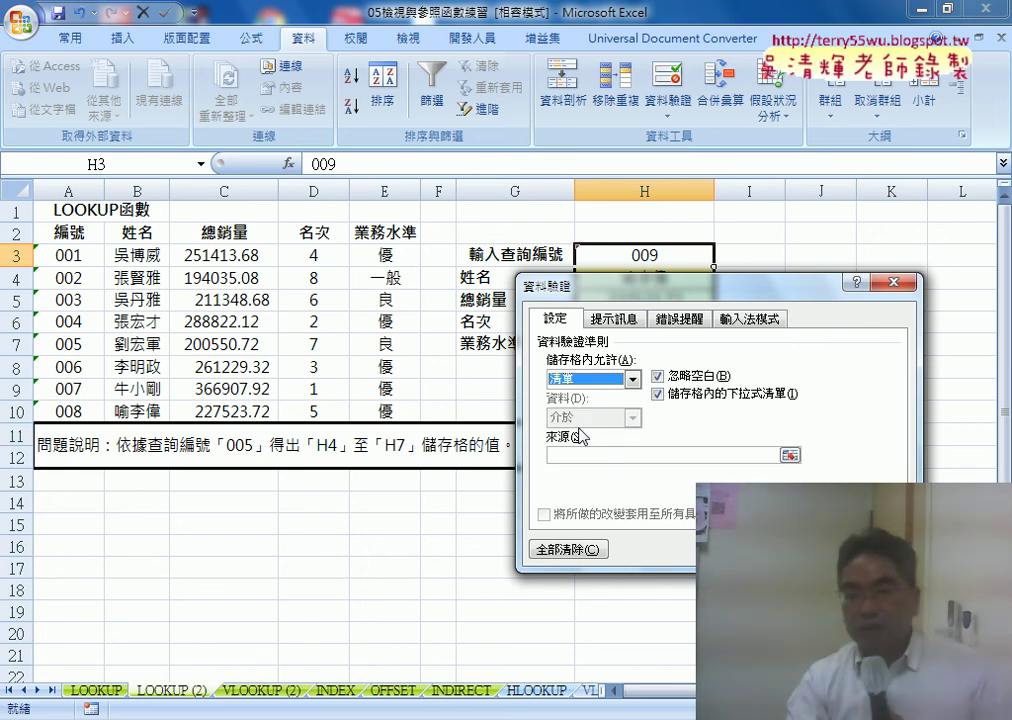
click(577, 456)
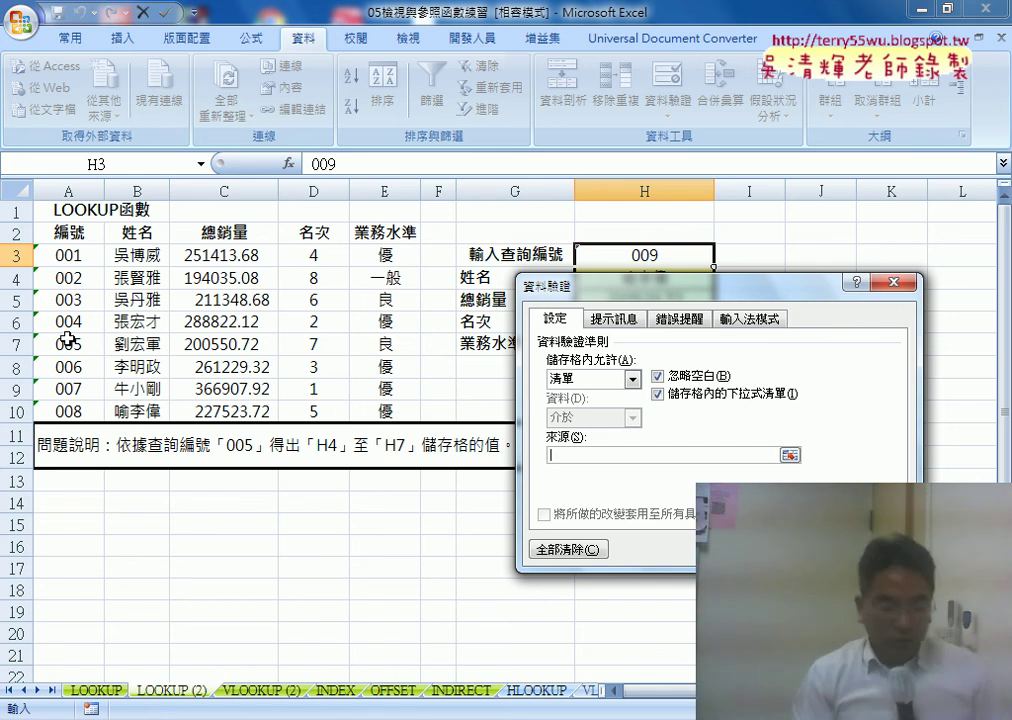
key(F3)
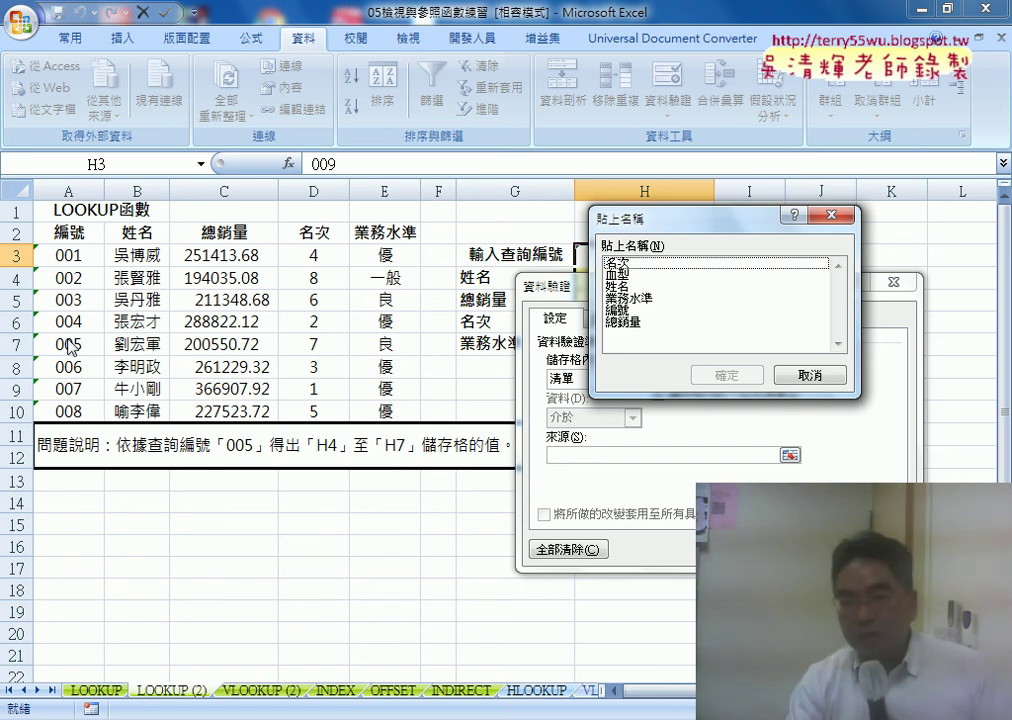
Insert =編號 as the list source and annotate how column A's IDs feed H3's dropdown.
click(636, 311)
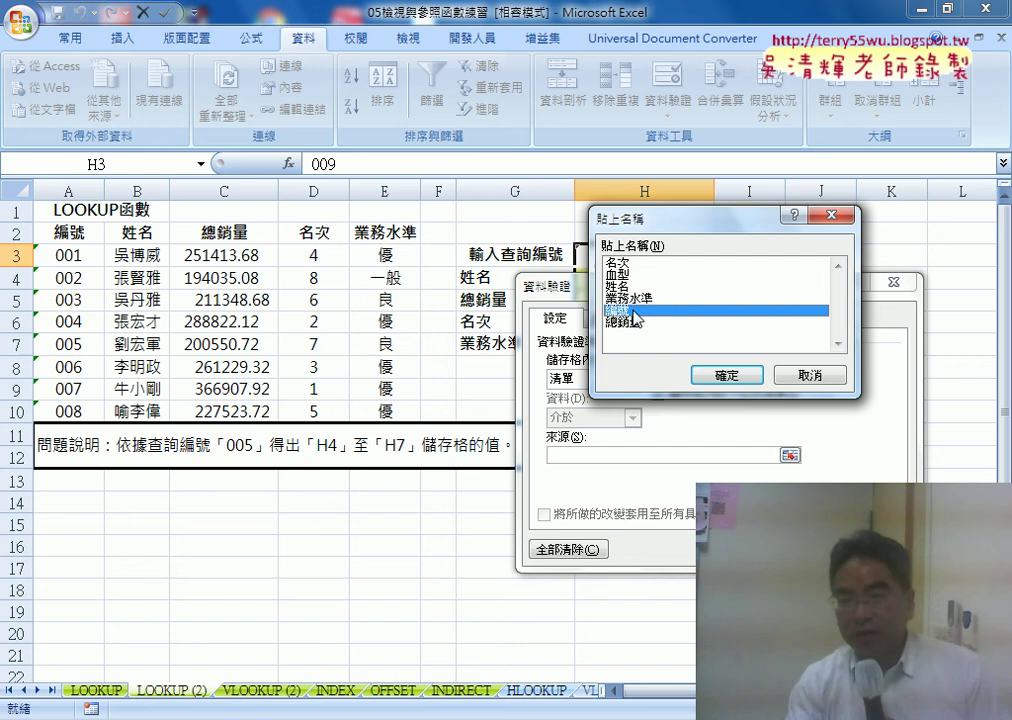
click(725, 378)
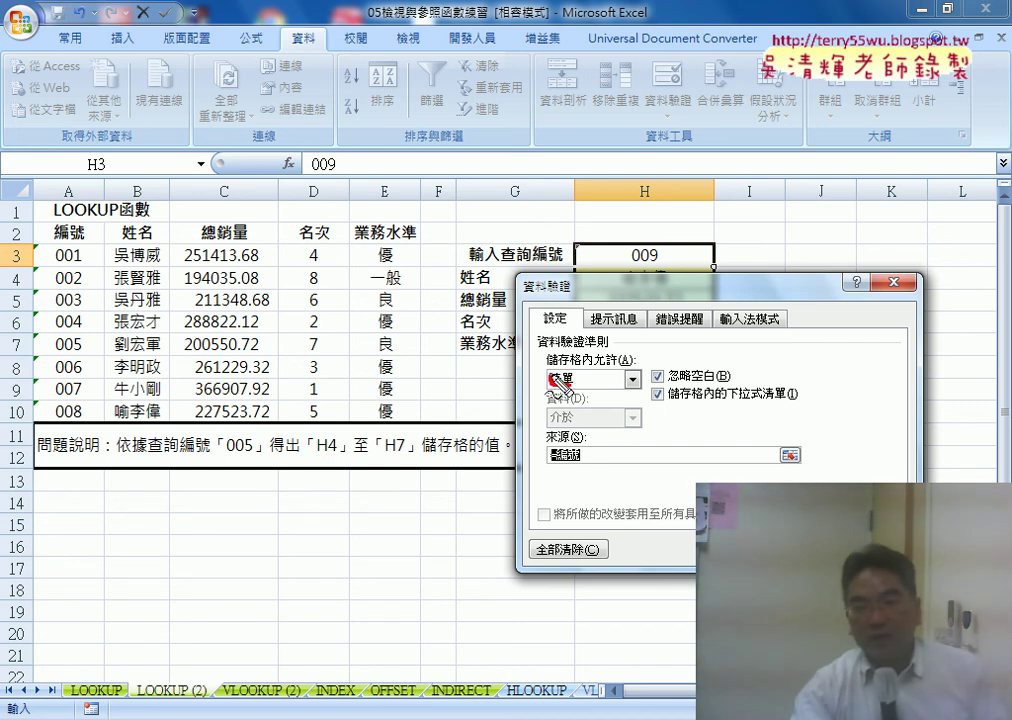
drag(556, 380, 553, 372)
drag(690, 280, 703, 274)
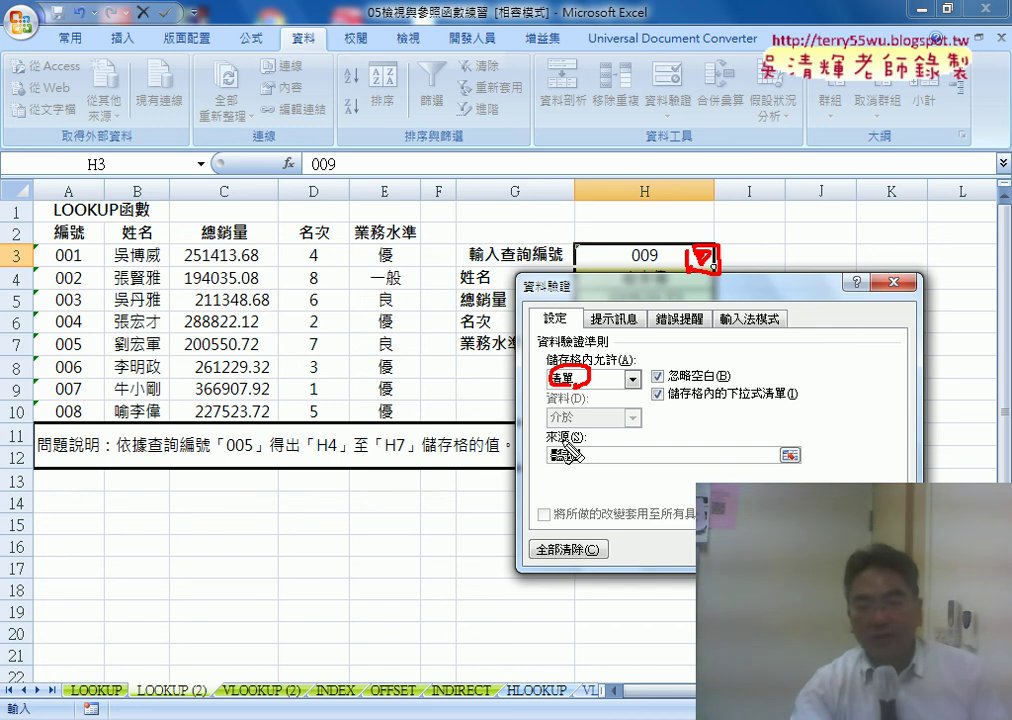
drag(565, 449, 588, 448)
drag(45, 335, 80, 418)
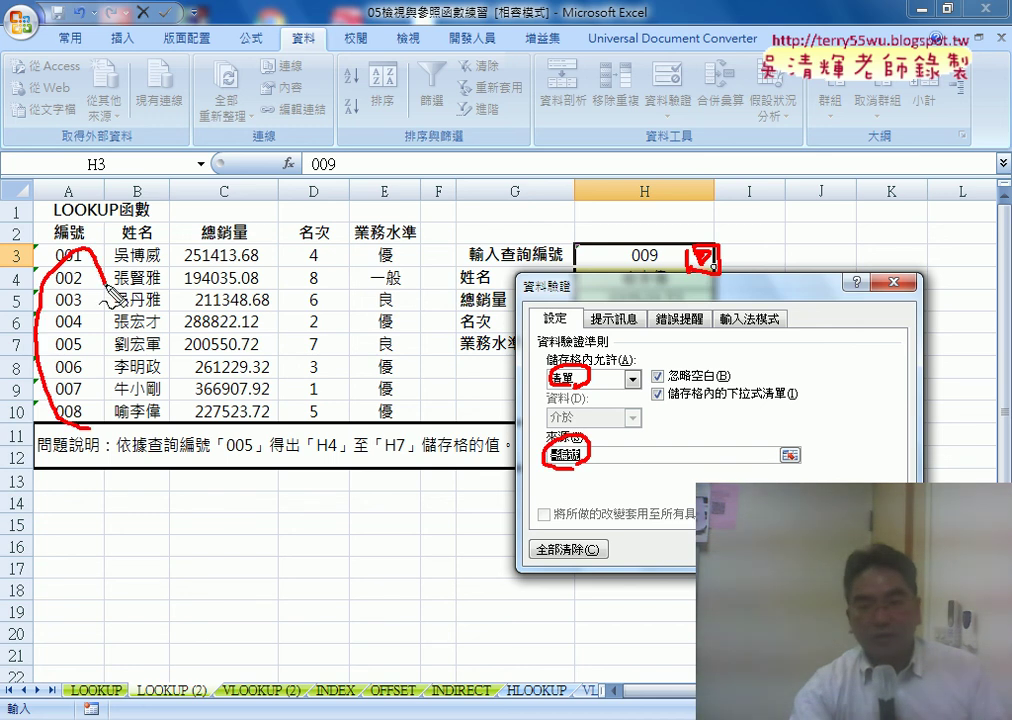
drag(127, 378, 482, 452)
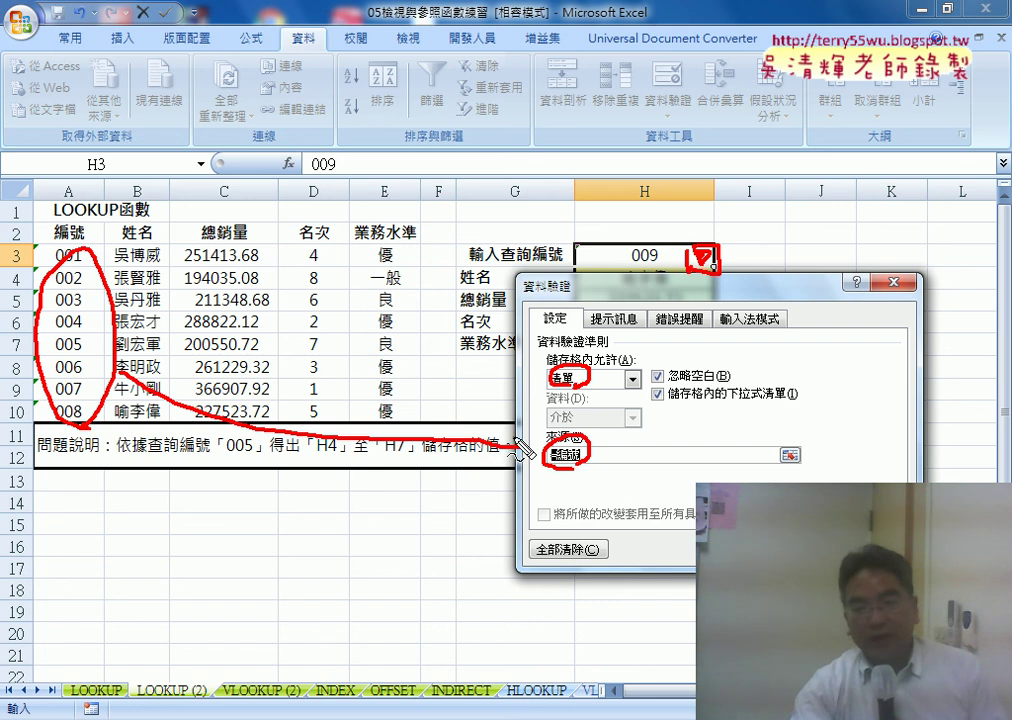
drag(606, 455, 643, 270)
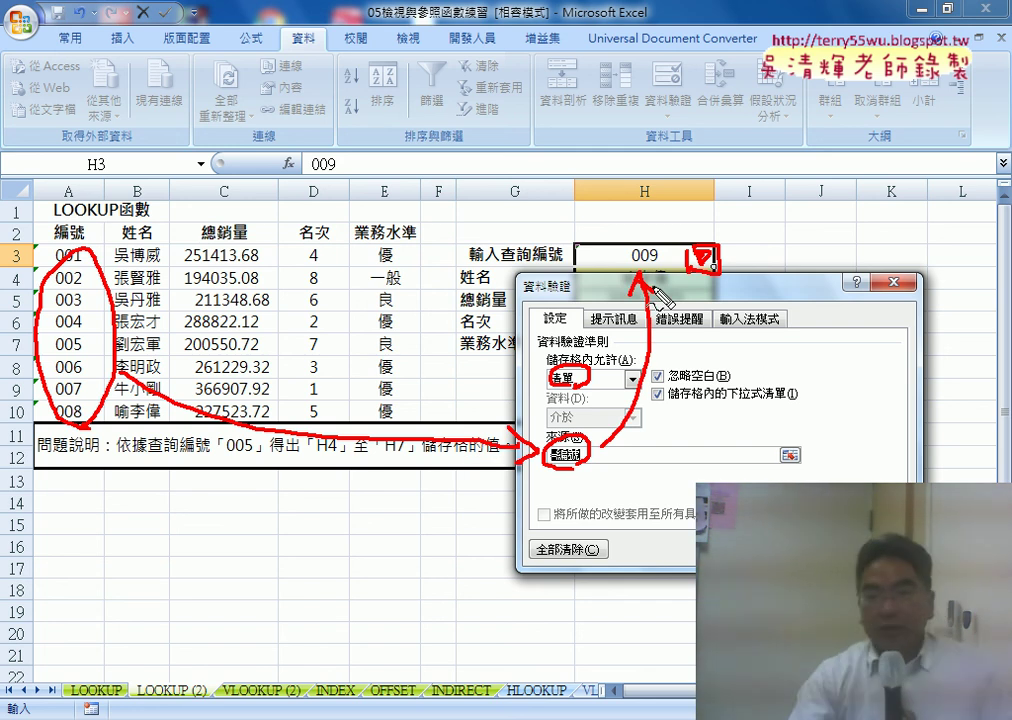
Mark the Data Validation command on the ribbon, then apply the list validation to H3.
drag(268, 48, 330, 26)
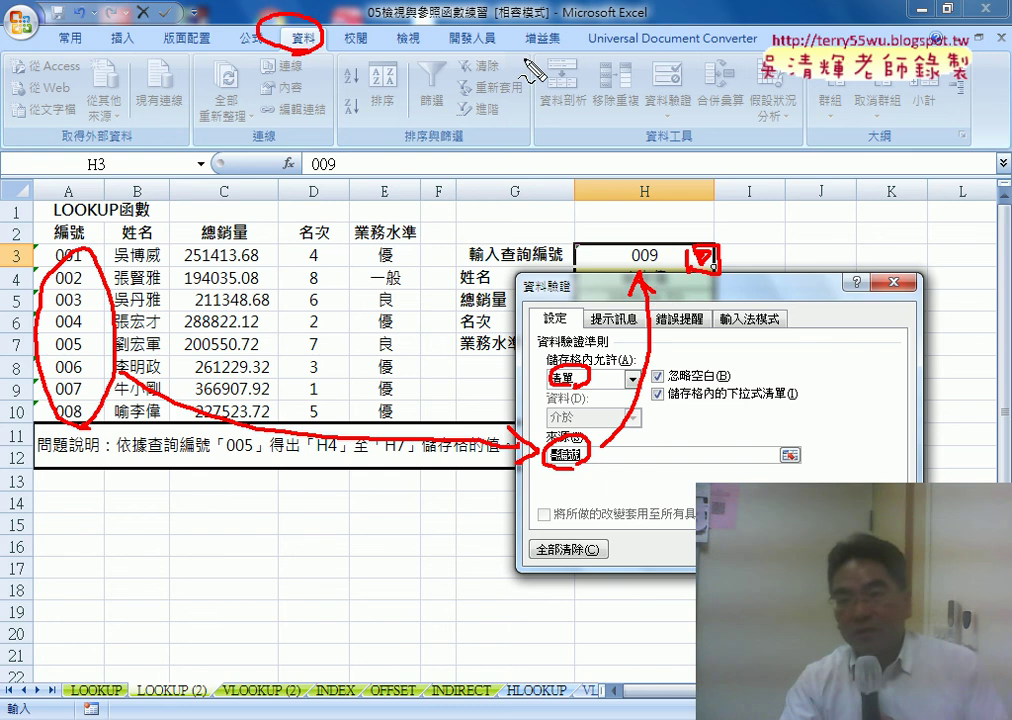
drag(648, 122, 655, 118)
drag(300, 58, 640, 100)
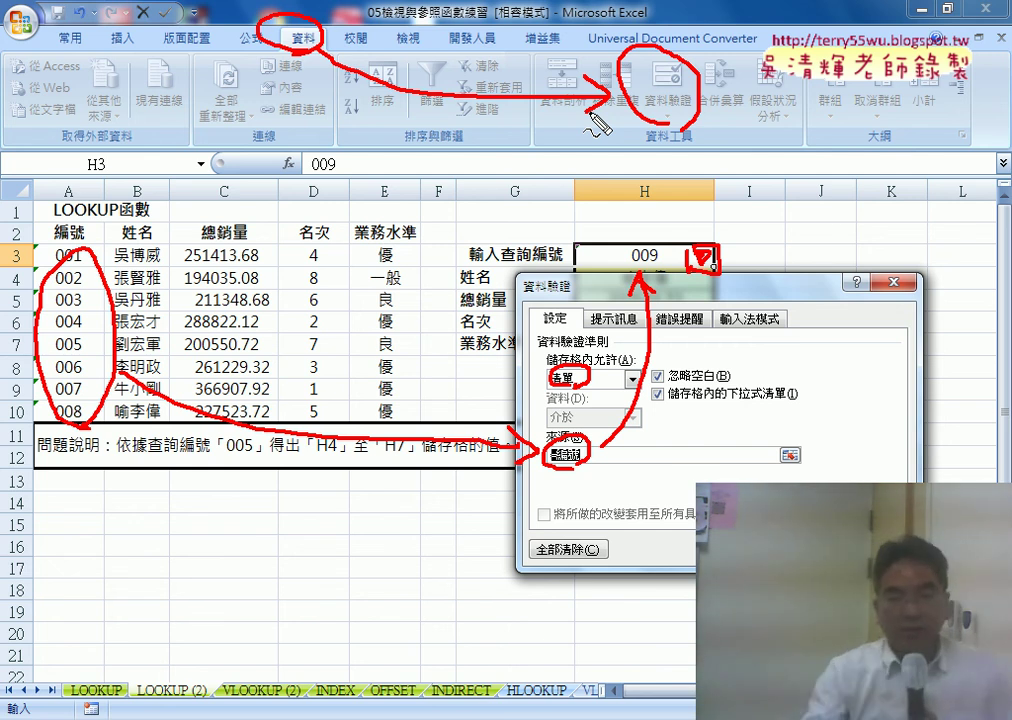
key(Escape)
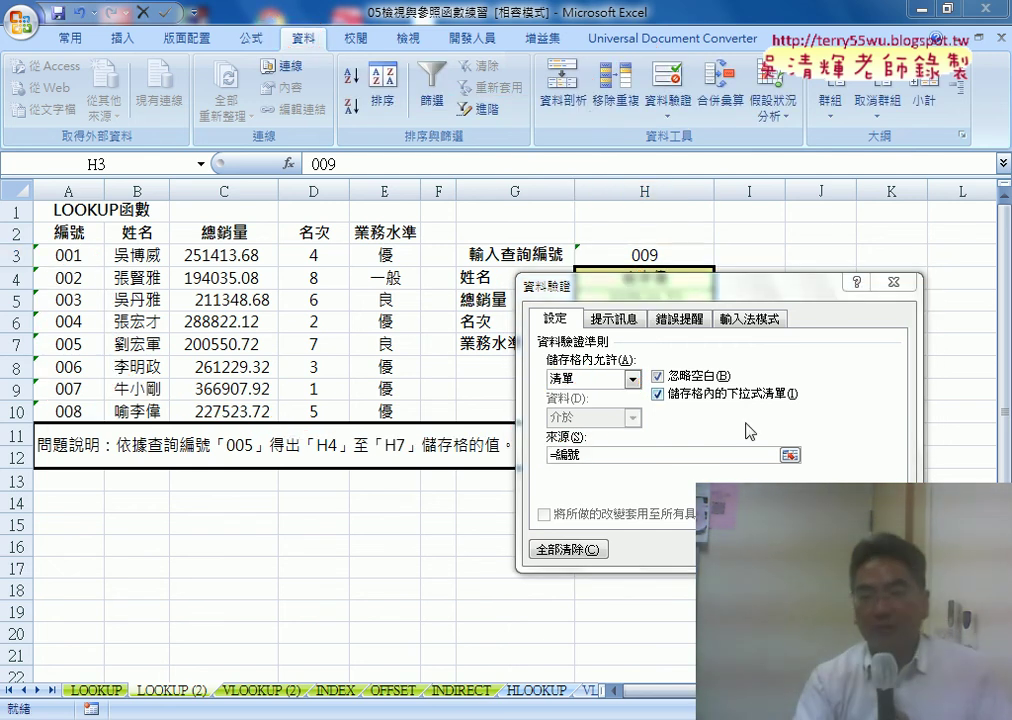
key(Return)
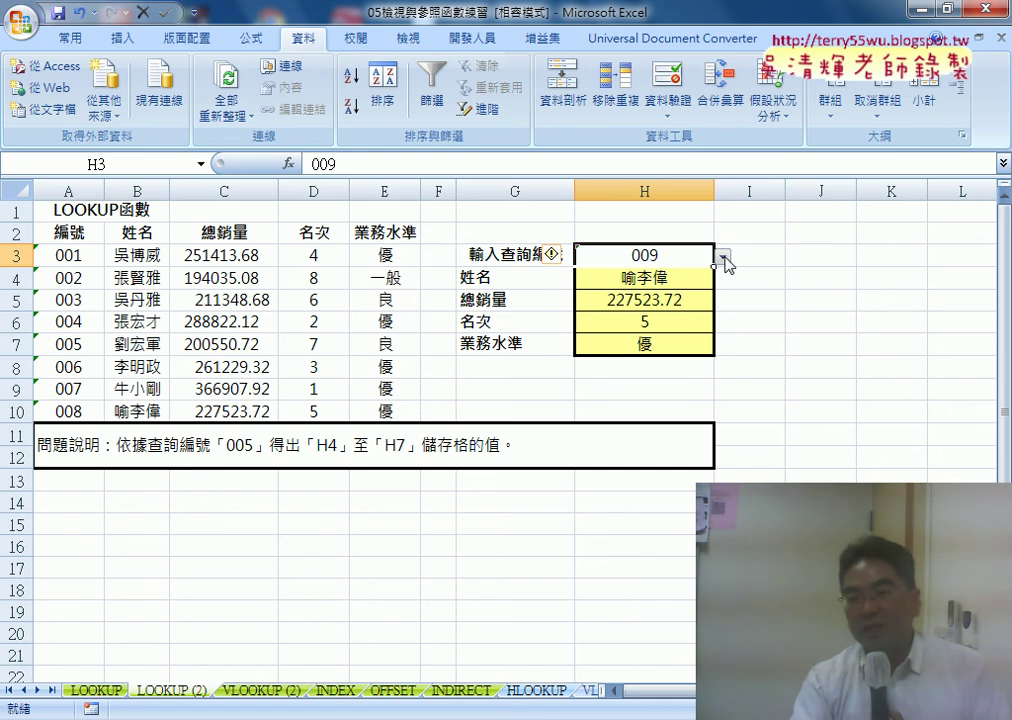
Pick ID 003 from H3's list and select B5:E5 to compare the results.
click(723, 258)
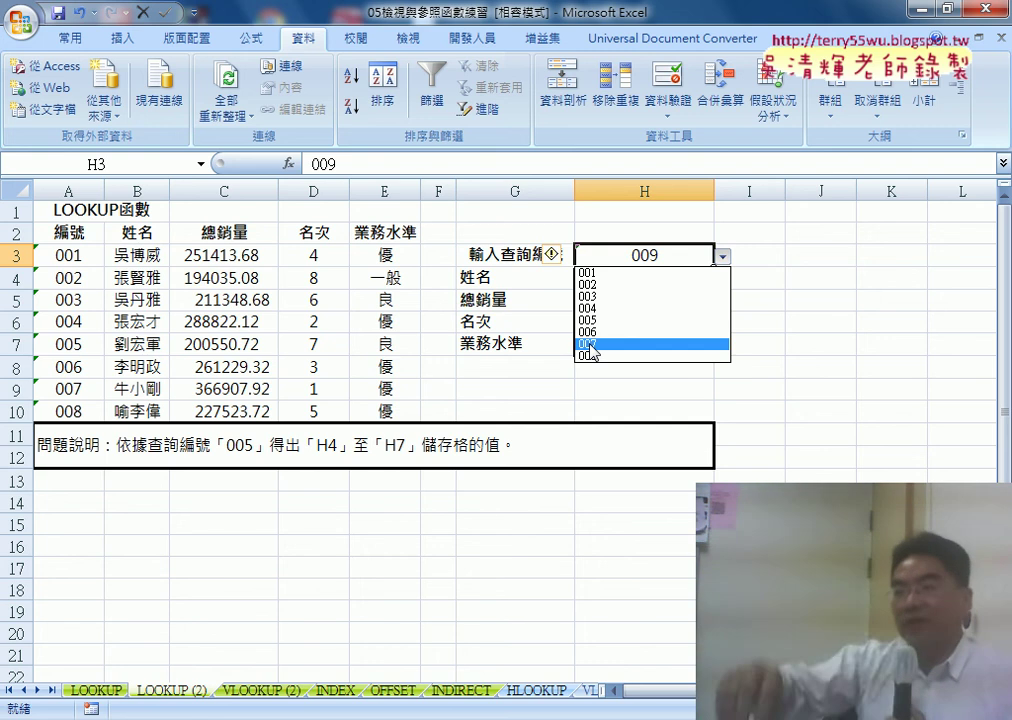
click(615, 297)
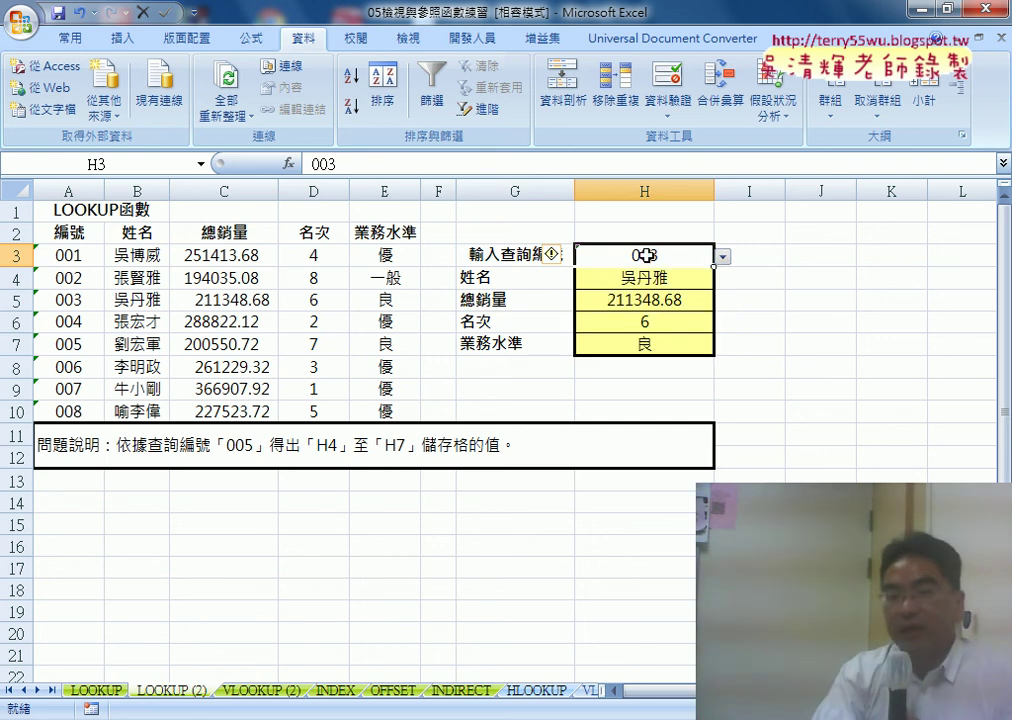
drag(131, 300, 366, 305)
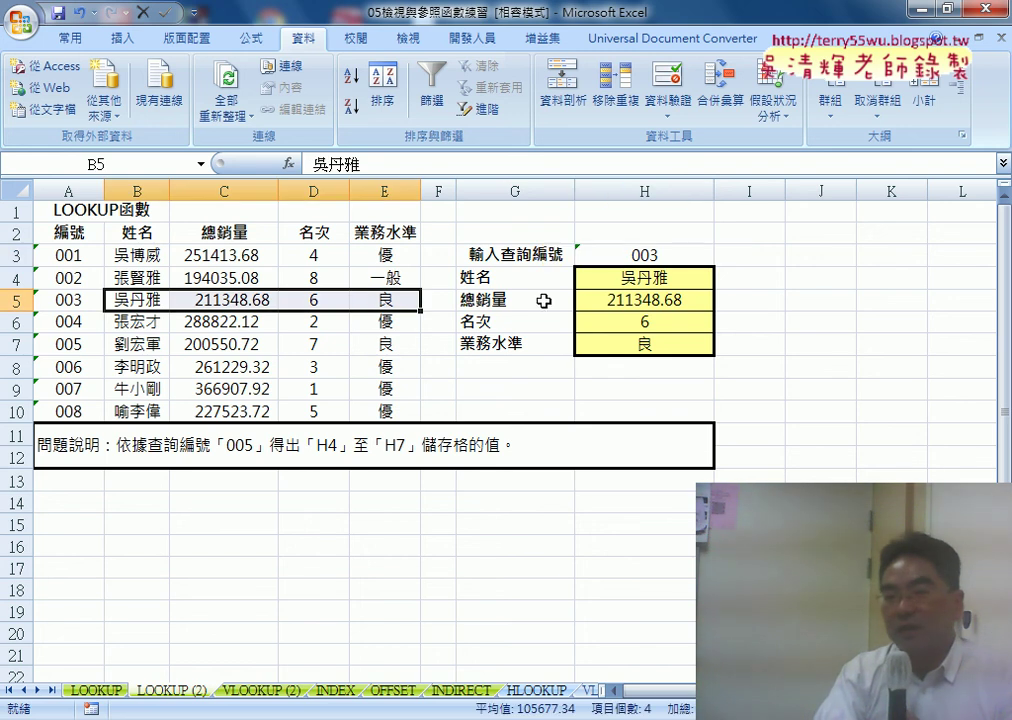
Pick ID 004 from H3's list, select B6:E6 and the table A2:E10 to check the results.
click(710, 256)
click(722, 257)
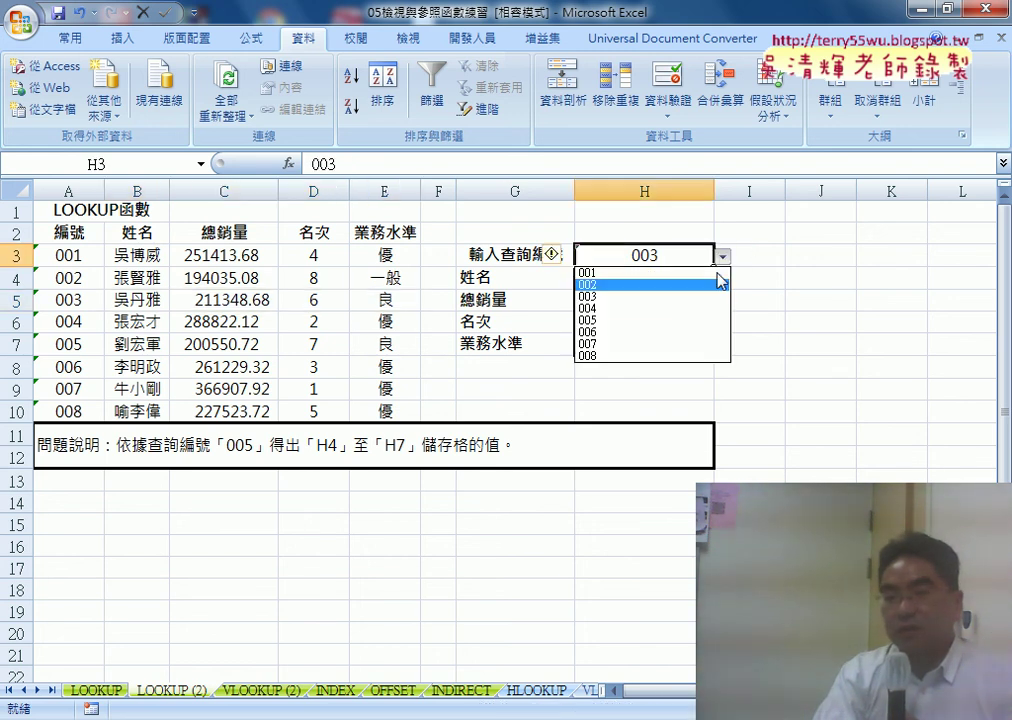
click(687, 309)
drag(147, 320, 401, 336)
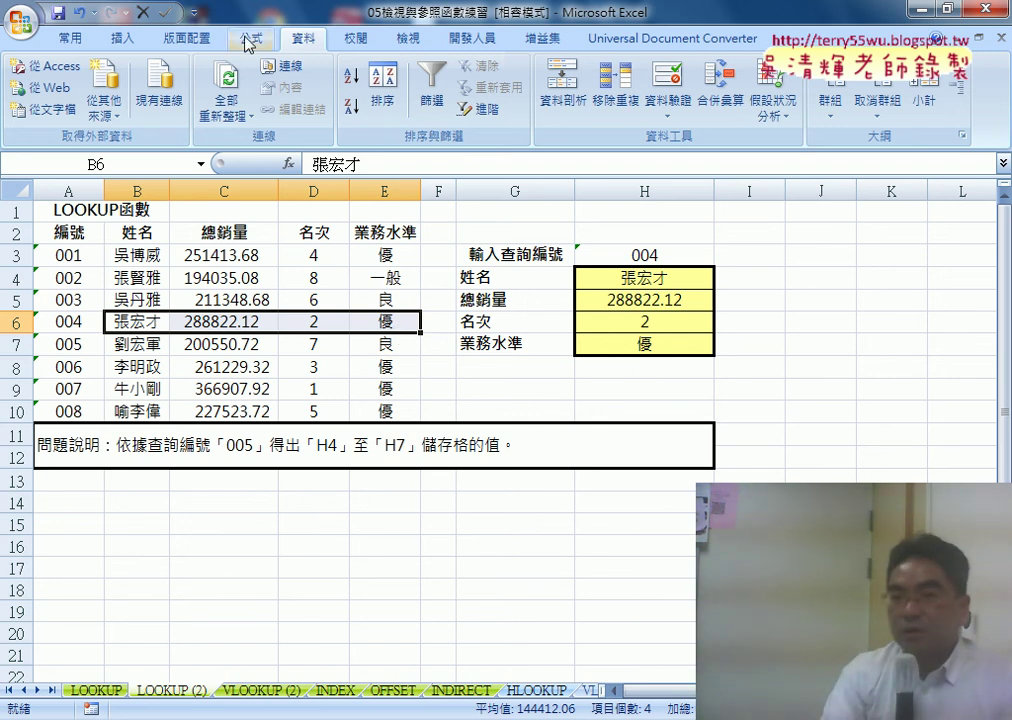
drag(60, 232, 372, 402)
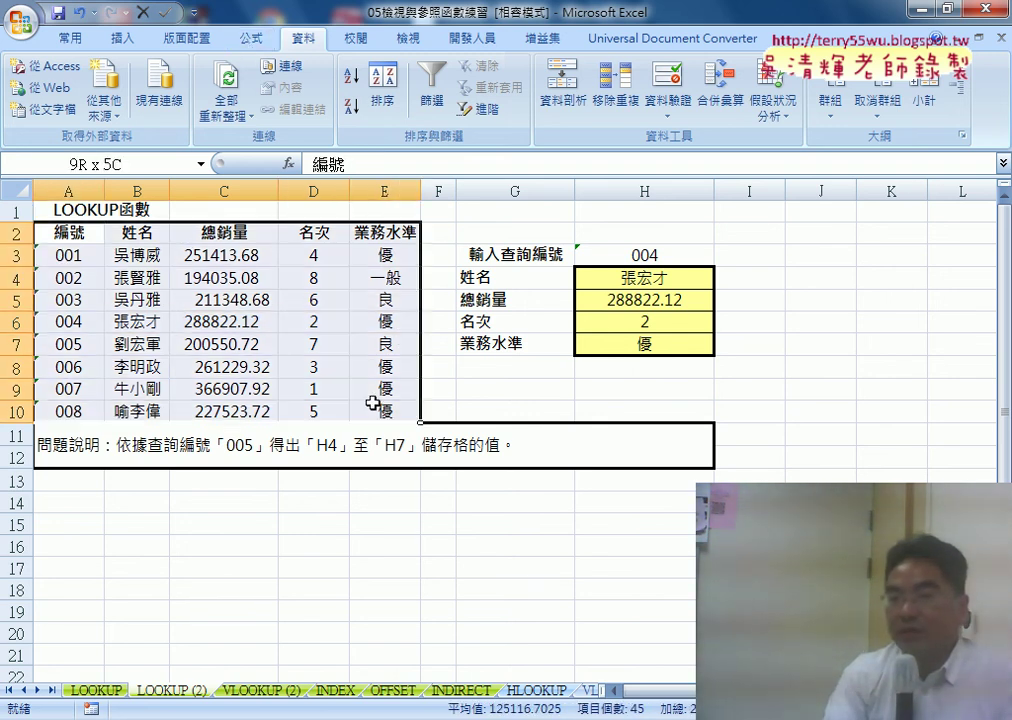
click(255, 39)
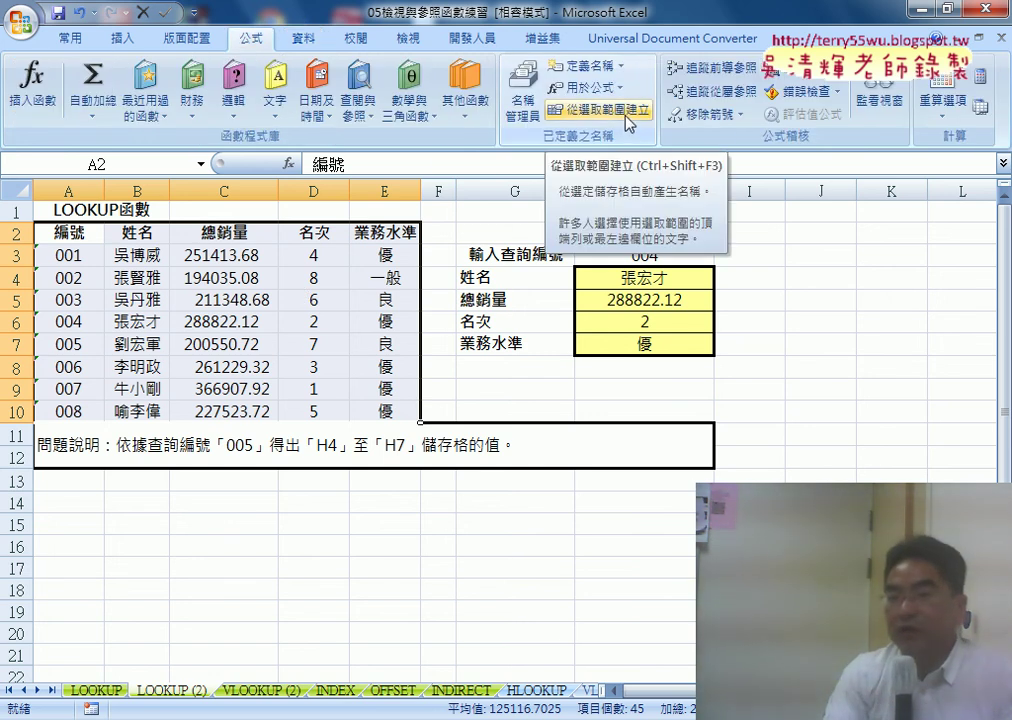
click(676, 254)
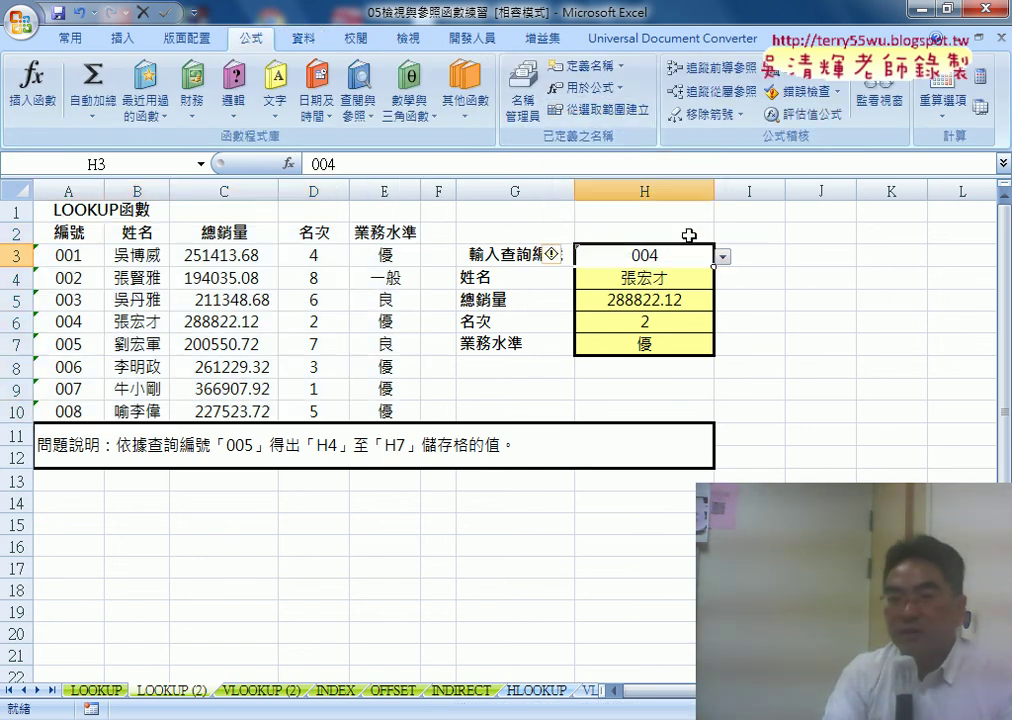
click(307, 42)
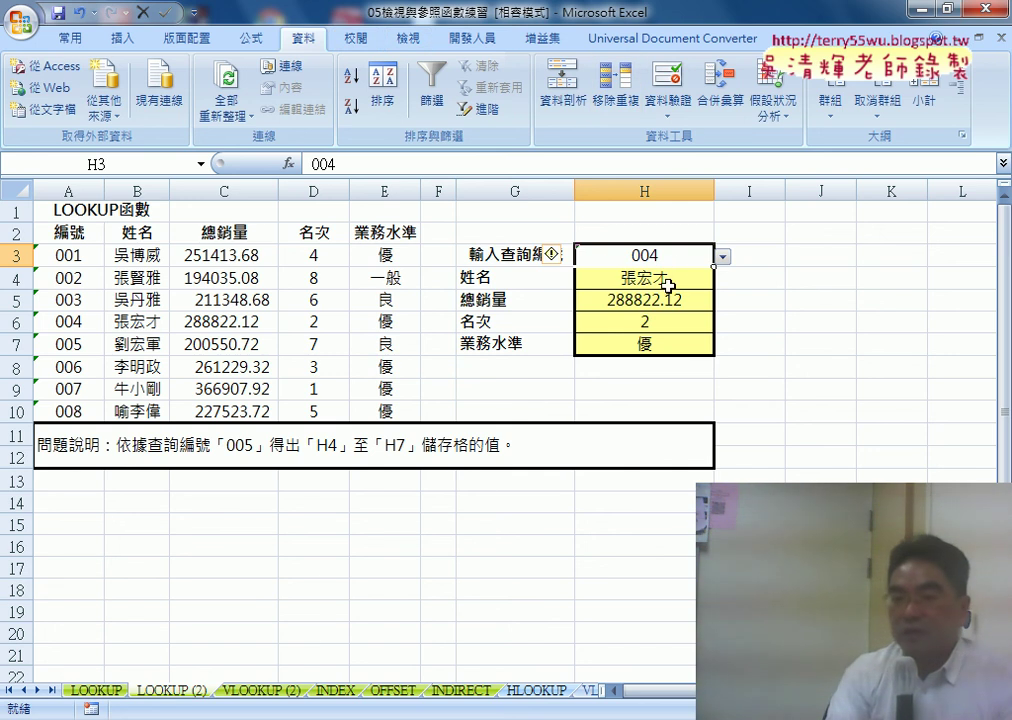
Go to the VLOOKUP (2) sheet and select the empty result cells H4:H7.
click(265, 690)
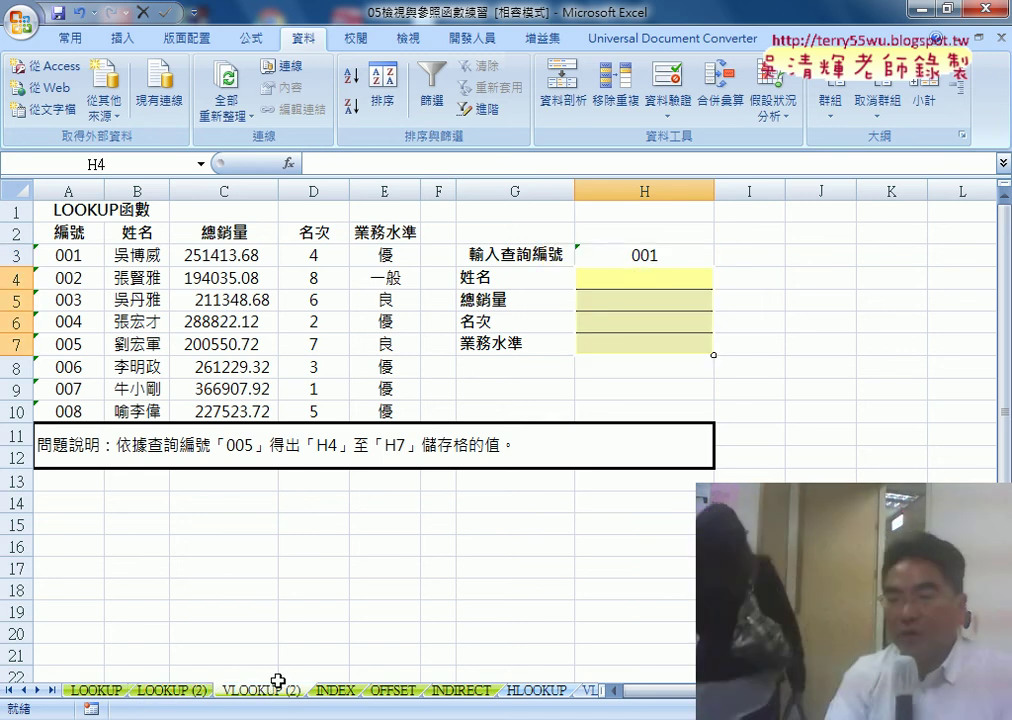
drag(640, 273, 646, 343)
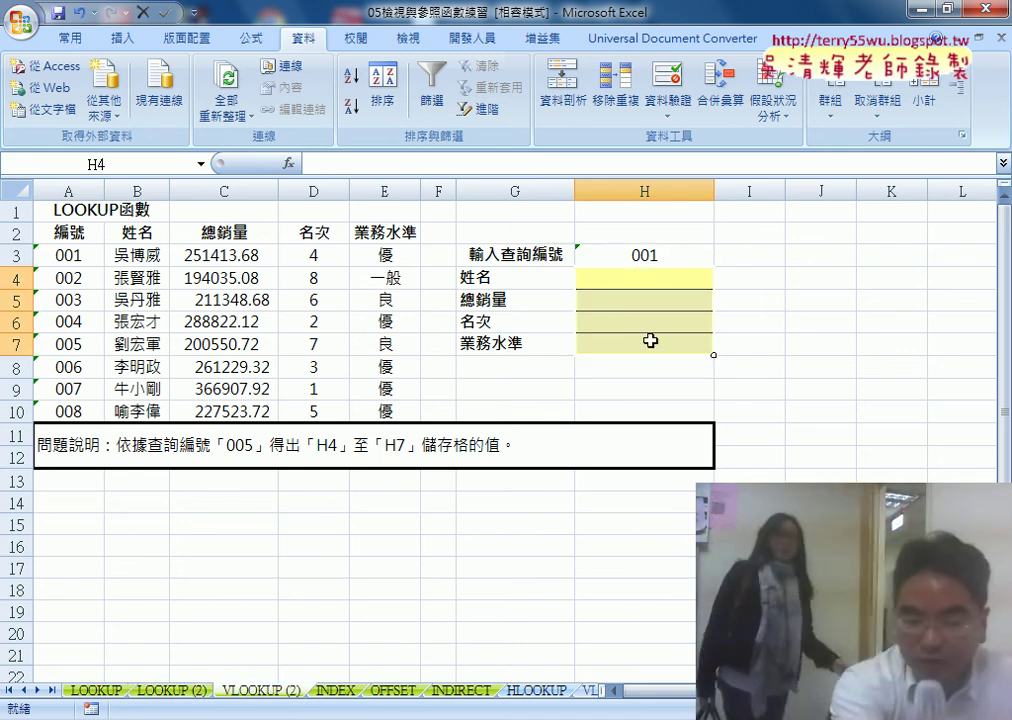